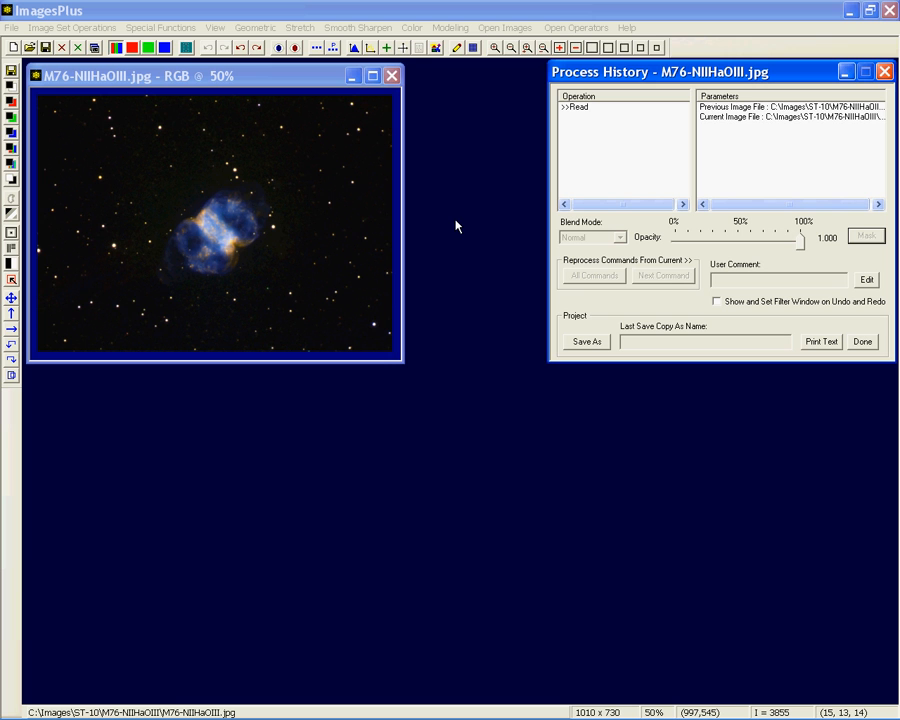
Start Micro Curves on the nebula image and bend the RGB curve upward with its two control points to brighten the image.
{"action": "left_click", "coordinate": [300, 27]}
{"action": "left_click", "coordinate": [338, 141]}
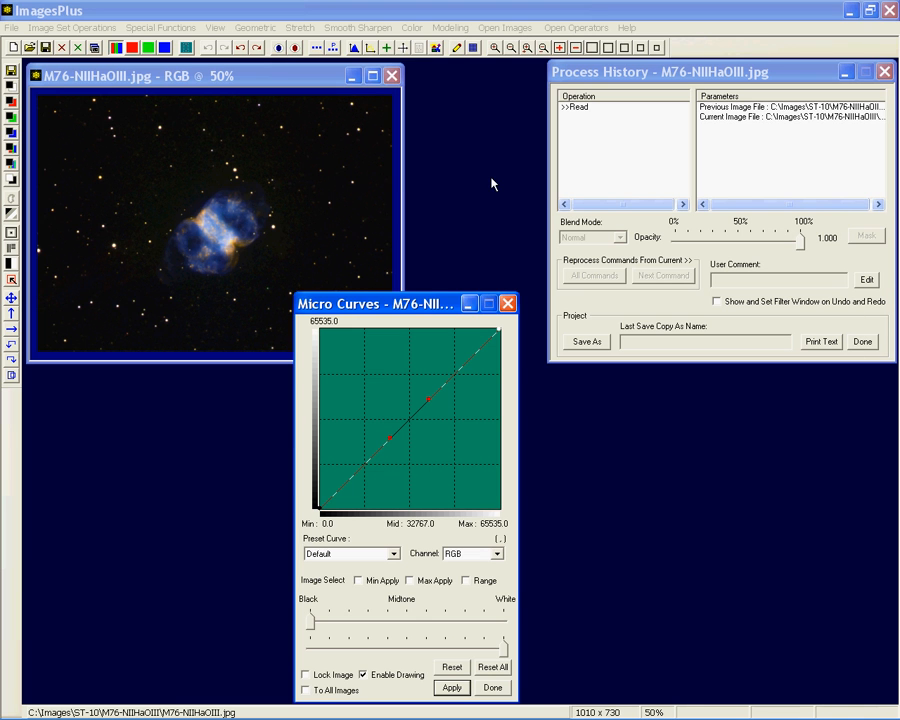
{"action": "left_click", "coordinate": [428, 399]}
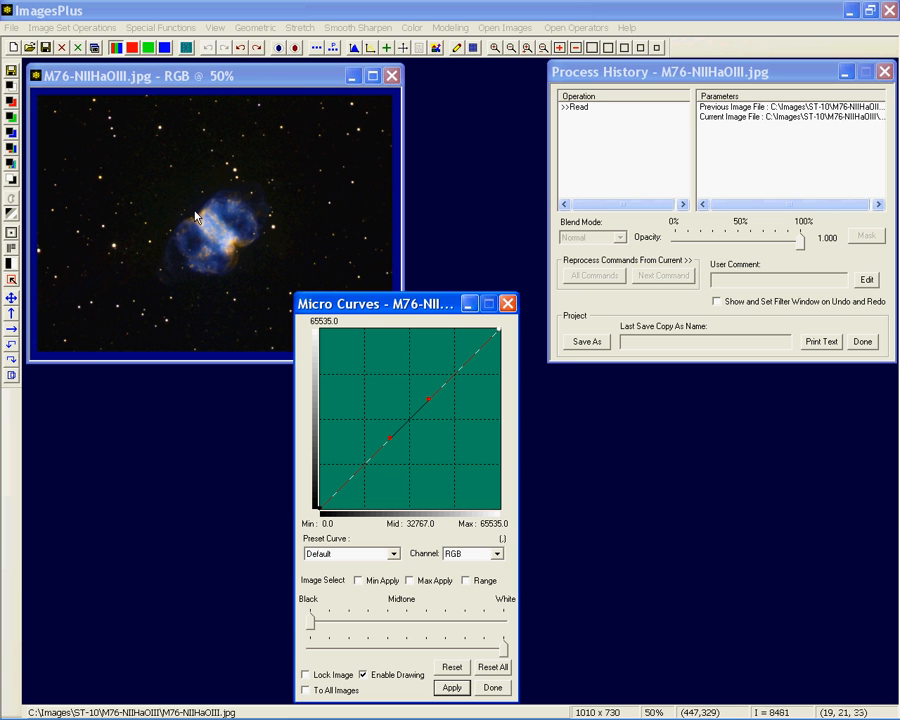
{"action": "left_click_drag", "start_coordinate": [428, 399], "coordinate": [371, 341]}
{"action": "left_click_drag", "start_coordinate": [390, 441], "coordinate": [357, 408]}
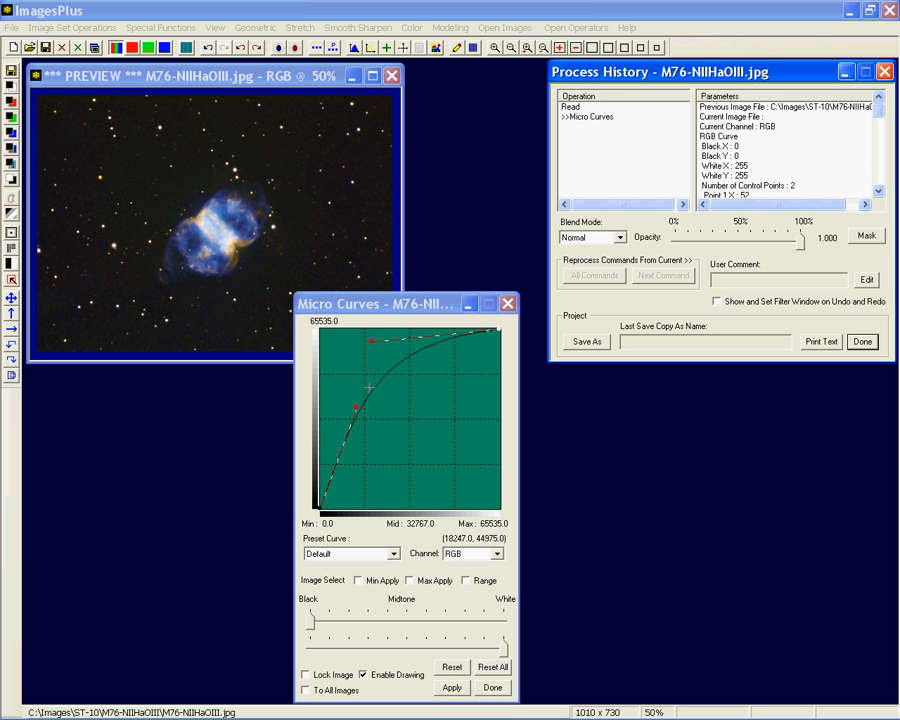
{"action": "left_click_drag", "start_coordinate": [371, 341], "coordinate": [371, 352]}
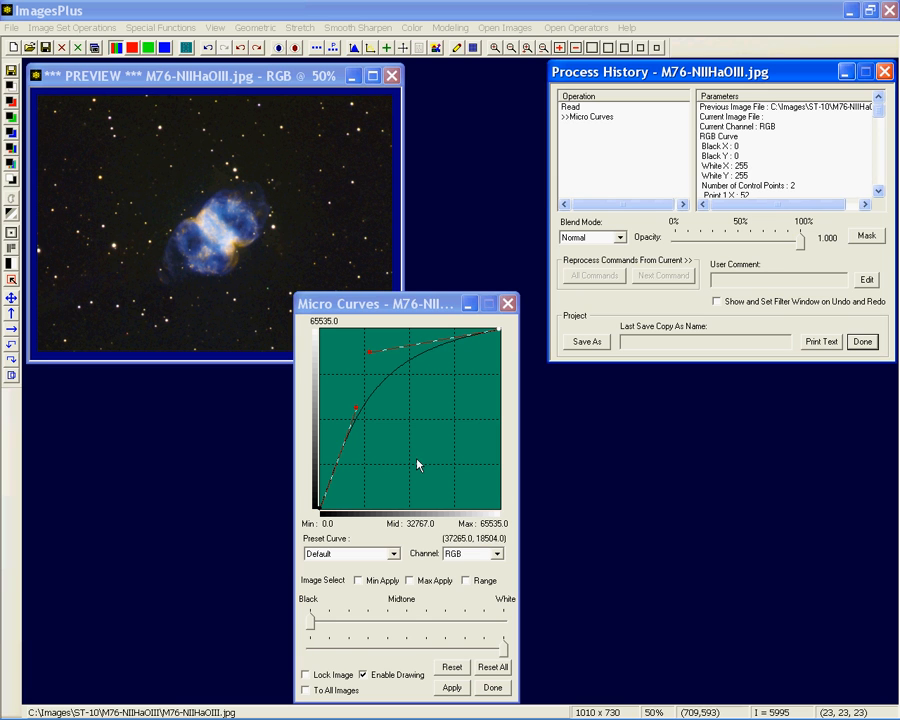
Set the Micro Curves operation's blend mode to Screen and its opacity to about 0.511.
{"action": "left_click", "coordinate": [620, 238]}
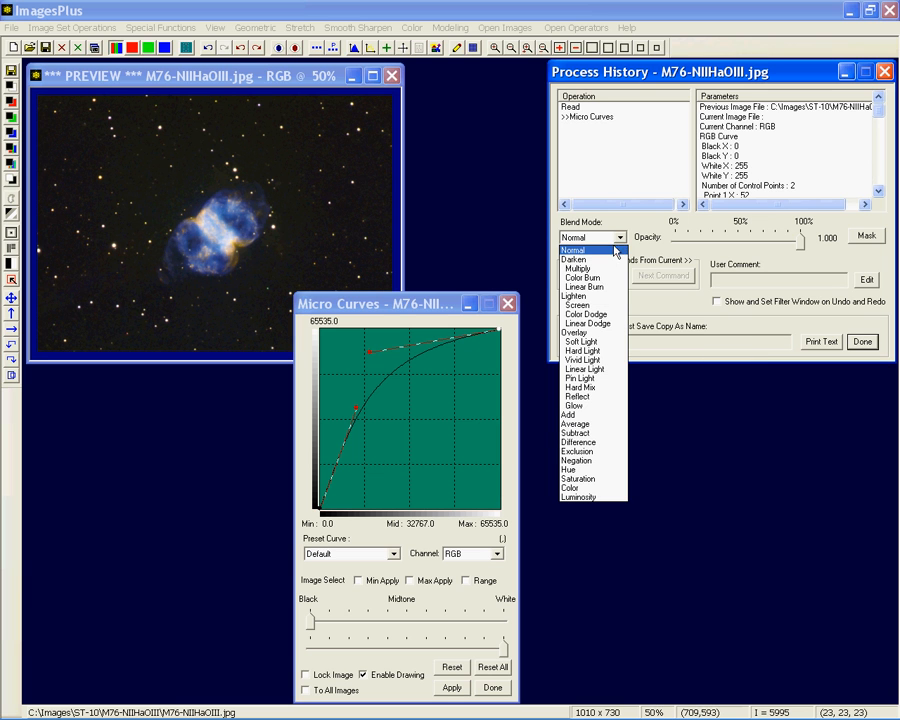
{"action": "left_click", "coordinate": [605, 308]}
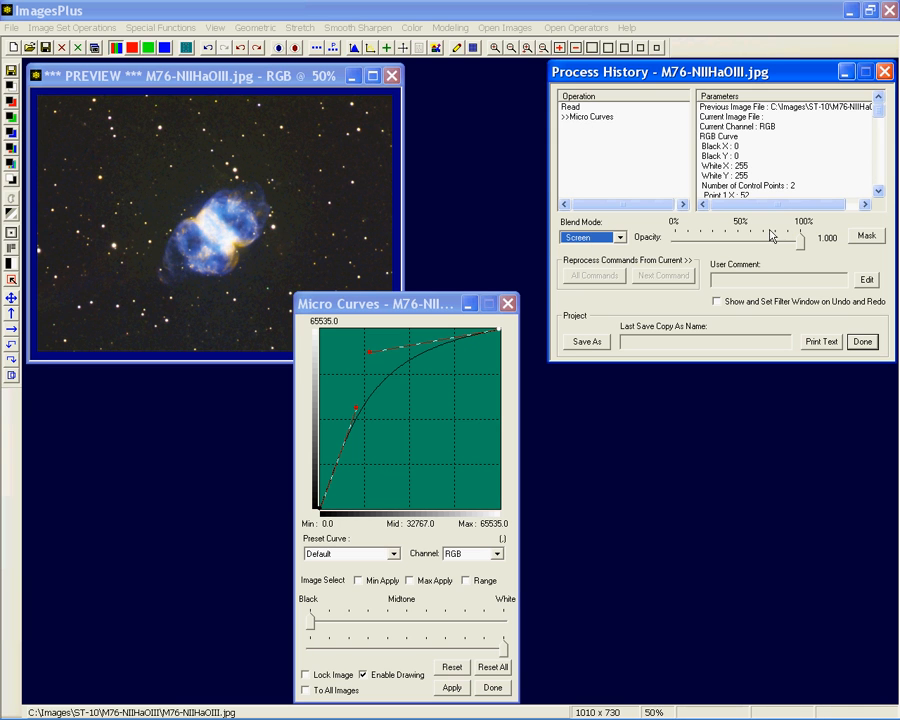
{"action": "left_click_drag", "start_coordinate": [800, 241], "coordinate": [739, 245]}
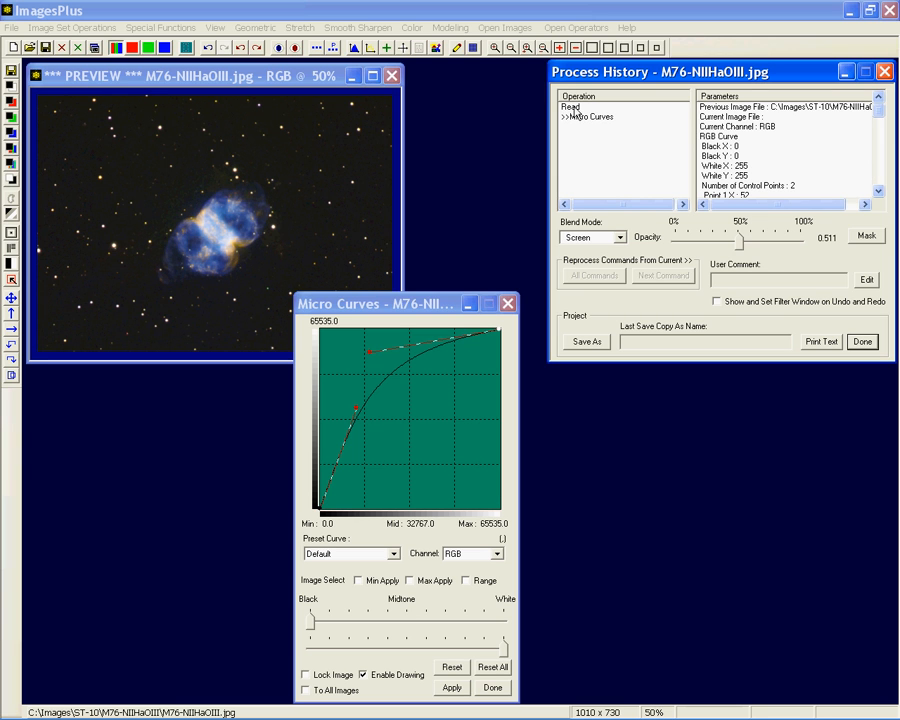
{"action": "left_click", "coordinate": [620, 238]}
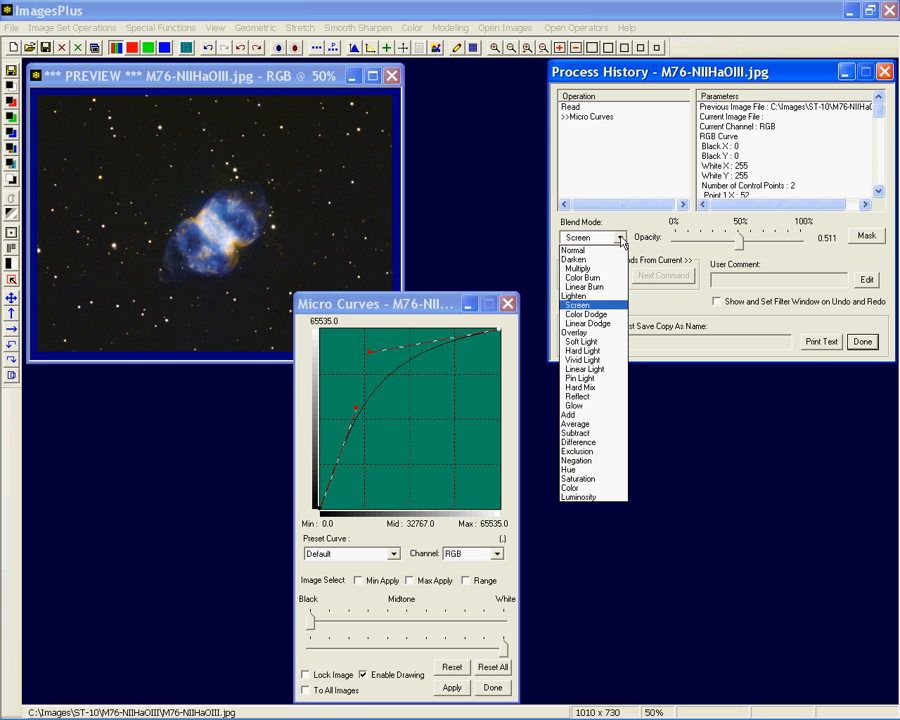
{"action": "left_click", "coordinate": [620, 238]}
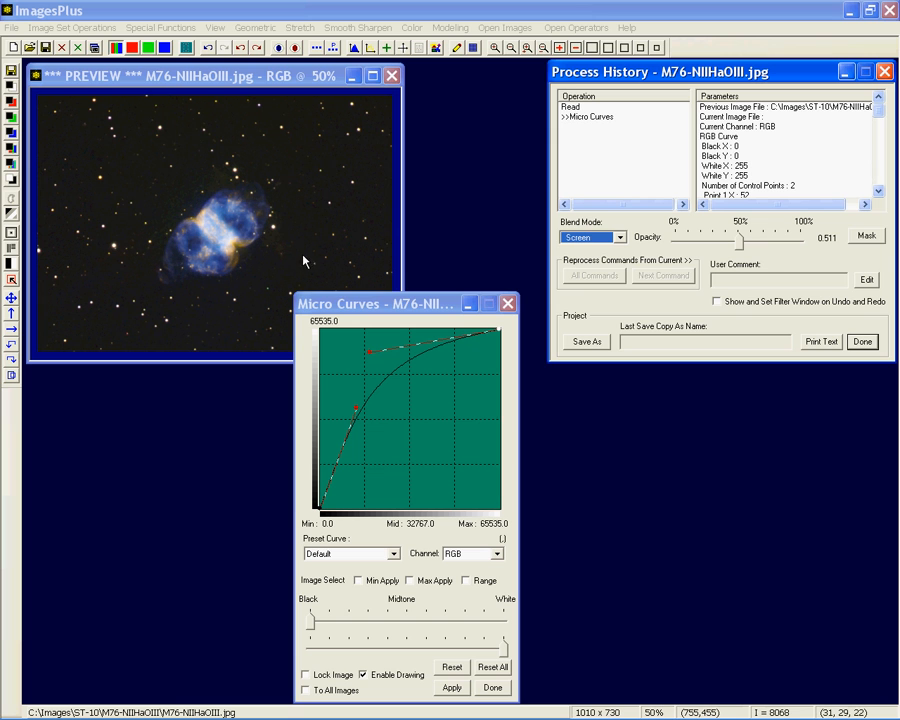
Open the mask for the Micro Curves operation and lower the mask level to 0.0 so that it conceals everything.
{"action": "left_click", "coordinate": [872, 247]}
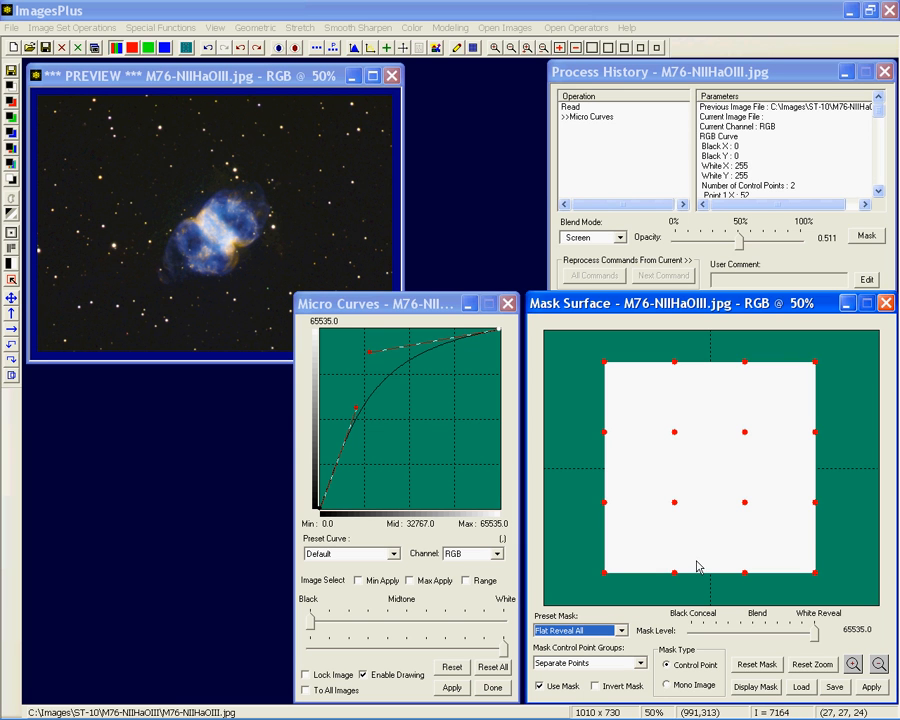
{"action": "left_click_drag", "start_coordinate": [817, 640], "coordinate": [816, 641]}
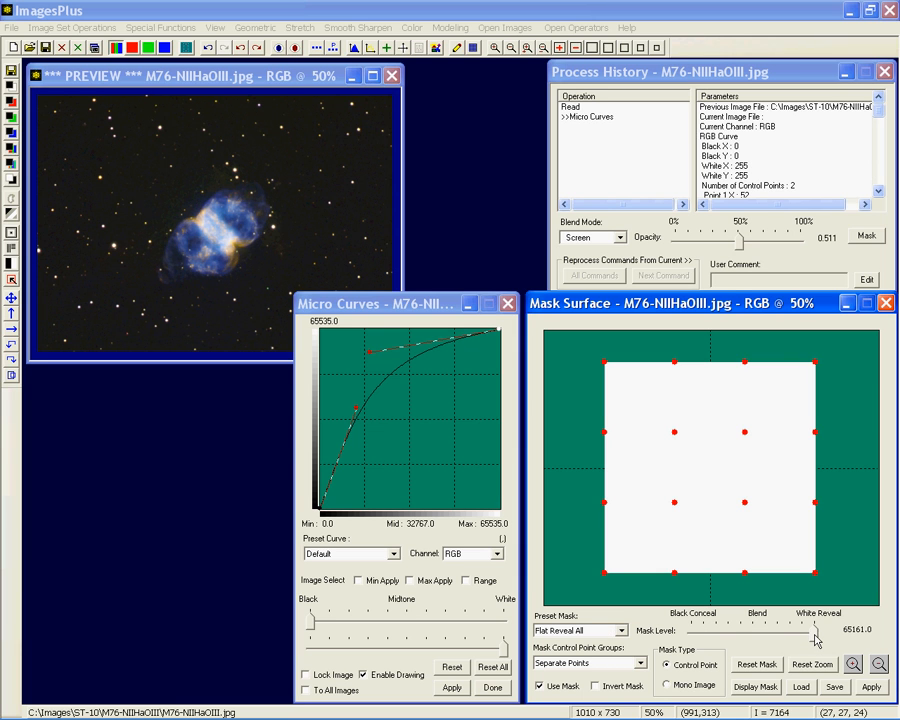
{"action": "left_click_drag", "start_coordinate": [817, 640], "coordinate": [689, 633]}
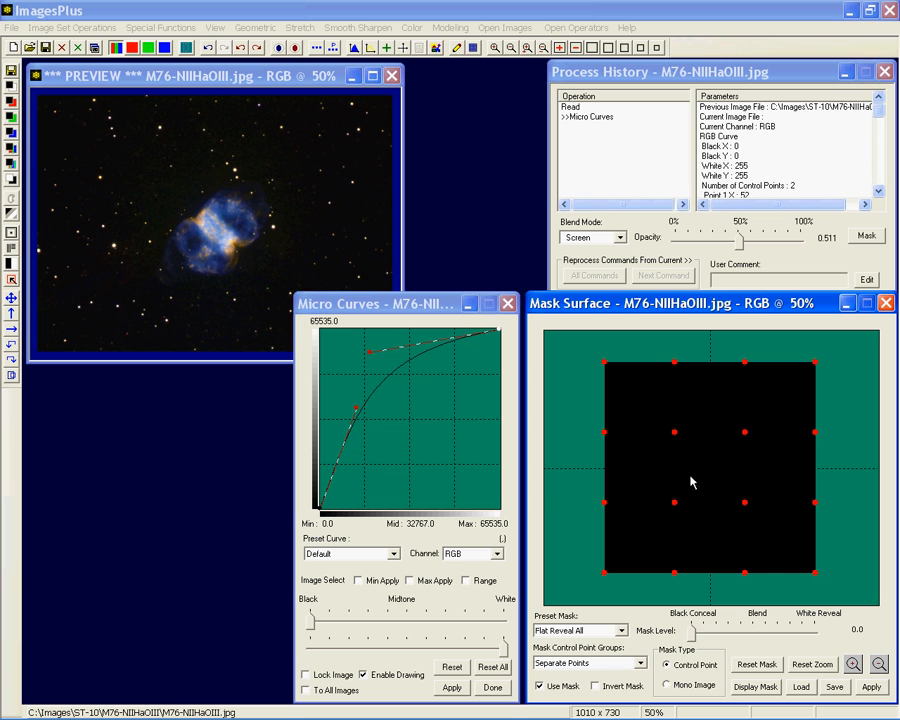
Select the 4 Center control point group and spread its points slightly outward to lighten the middle of the mask to mid-gray.
{"action": "left_click", "coordinate": [640, 663]}
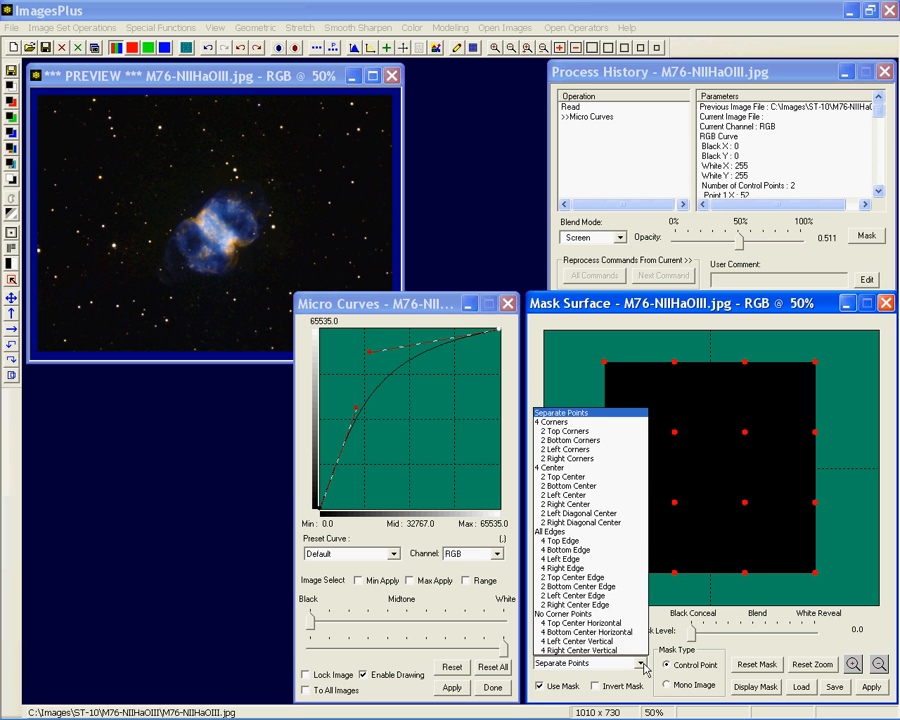
{"action": "left_click", "coordinate": [556, 467]}
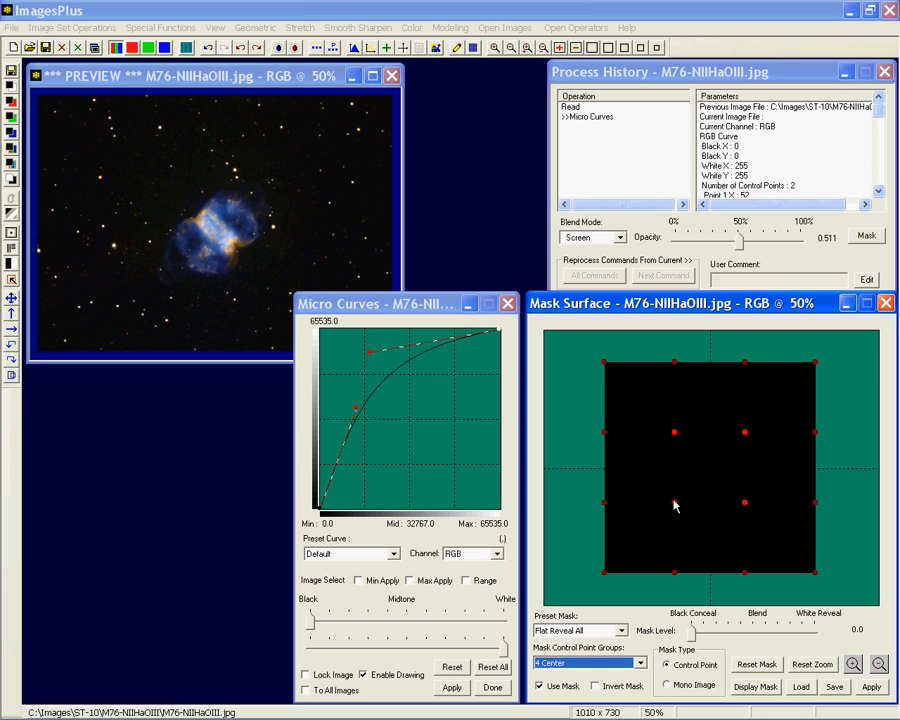
{"action": "left_click_drag", "start_coordinate": [675, 503], "coordinate": [675, 505]}
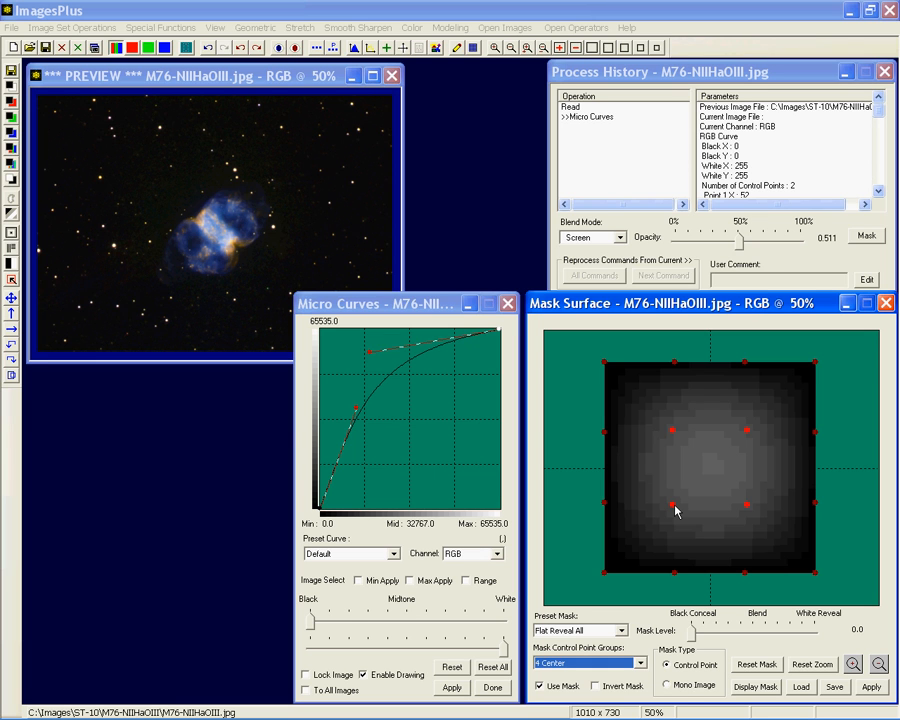
{"action": "left_click_drag", "start_coordinate": [674, 504], "coordinate": [674, 502]}
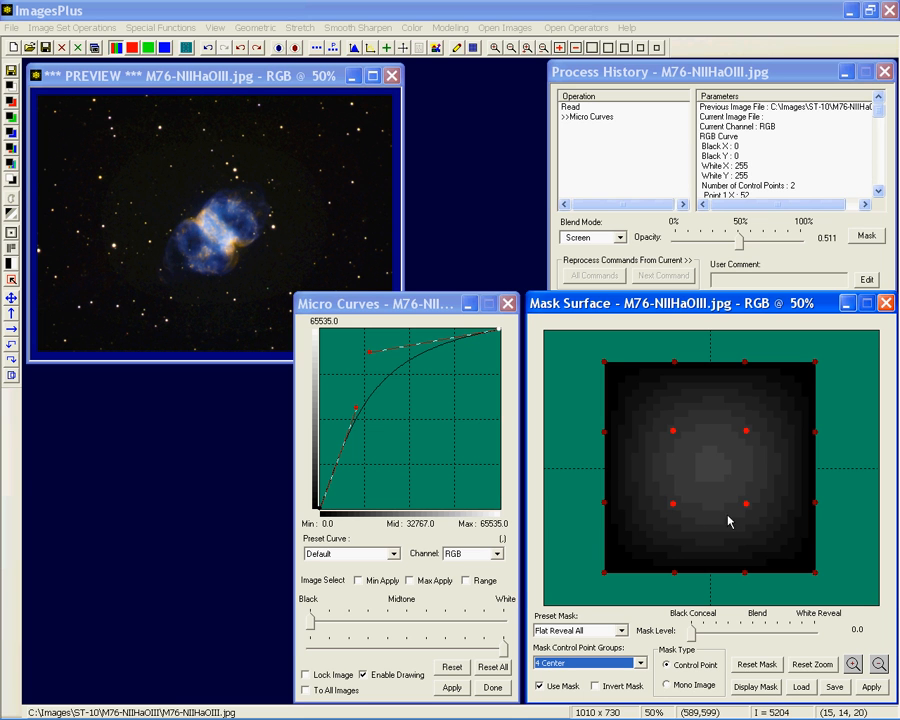
{"action": "left_click_drag", "start_coordinate": [675, 505], "coordinate": [673, 508]}
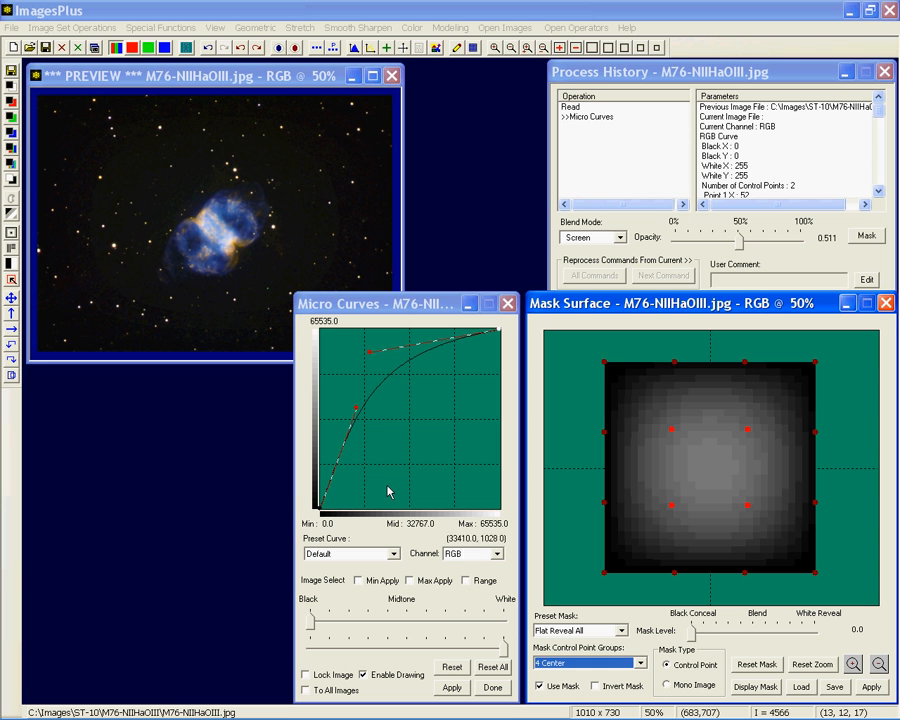
Toggle the use of the mask to compare the preview with and without it, leaving it off.
{"action": "left_click", "coordinate": [566, 689]}
{"action": "left_click", "coordinate": [566, 689]}
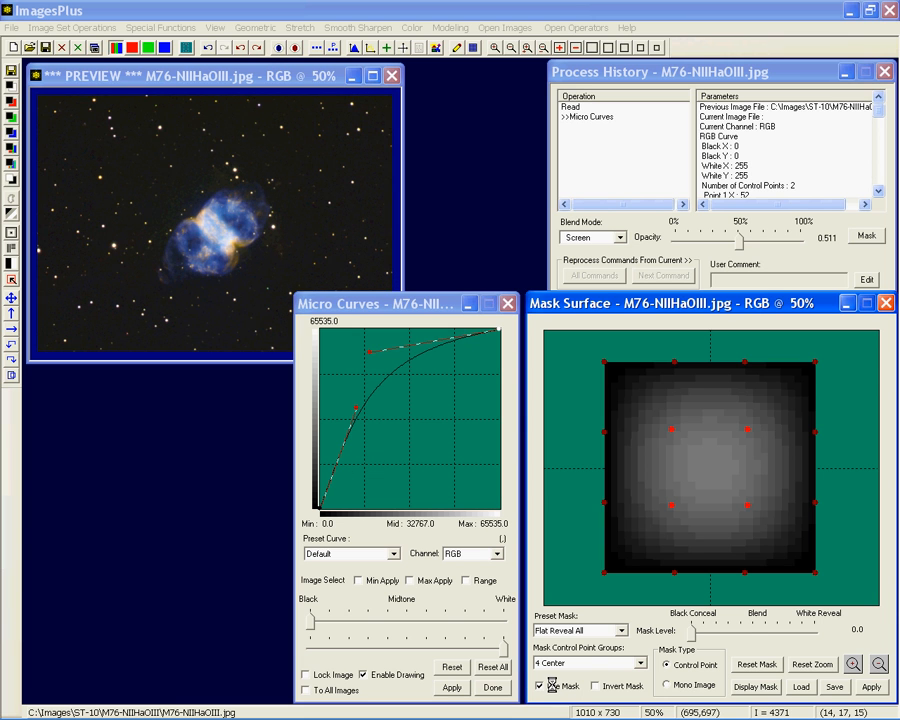
{"action": "left_click", "coordinate": [554, 688]}
Steepen the RGB curve by moving both control points farther toward the graph's upper-left corner for a stronger stretch.
{"action": "left_click", "coordinate": [366, 351]}
{"action": "left_click_drag", "start_coordinate": [366, 351], "coordinate": [356, 341]}
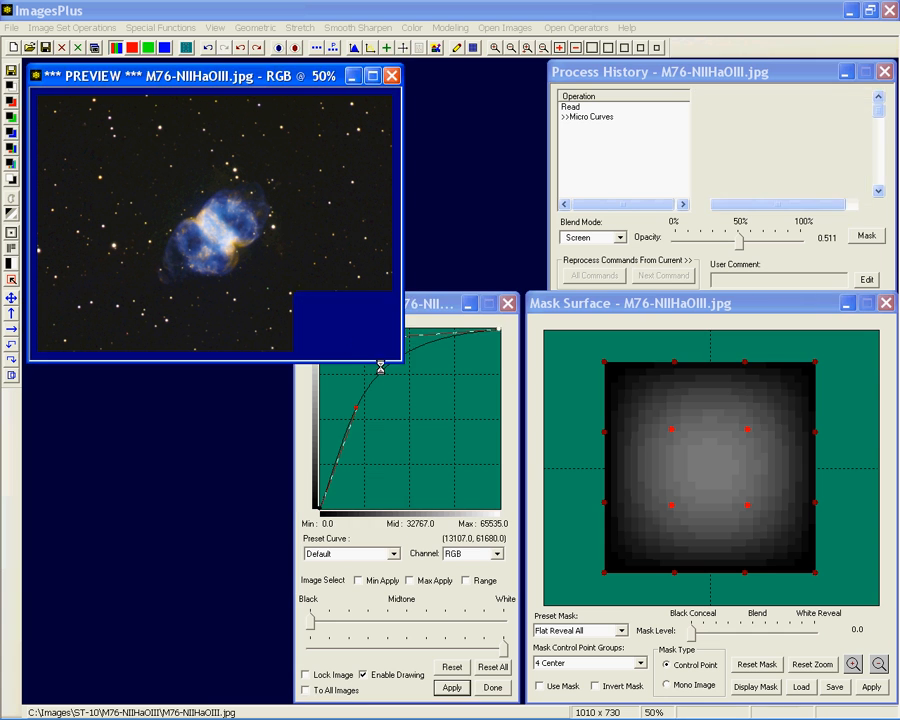
{"action": "left_click_drag", "start_coordinate": [357, 408], "coordinate": [332, 368]}
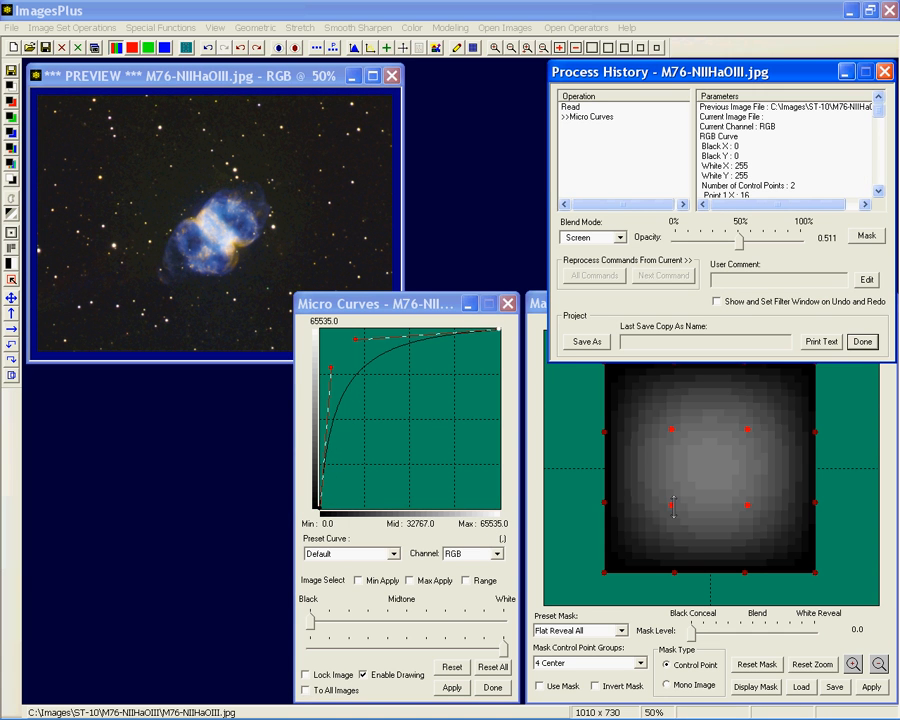
Lighten the mask's four center points and shift them up and right, and pull the upper-right corner outward using Separate Points.
{"action": "left_click", "coordinate": [673, 507]}
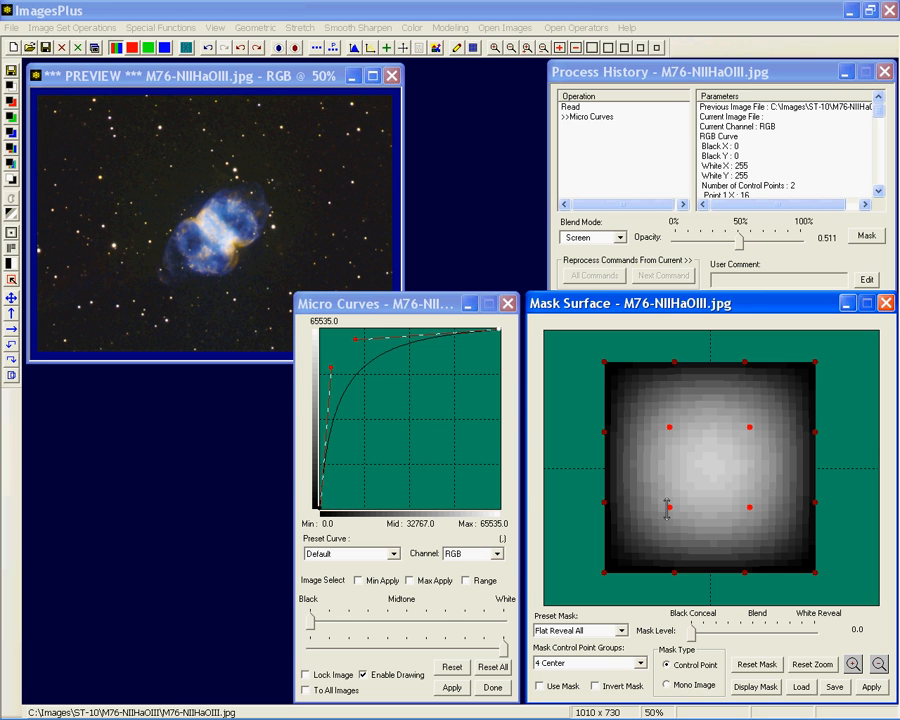
{"action": "left_click_drag", "start_coordinate": [669, 507], "coordinate": [693, 480]}
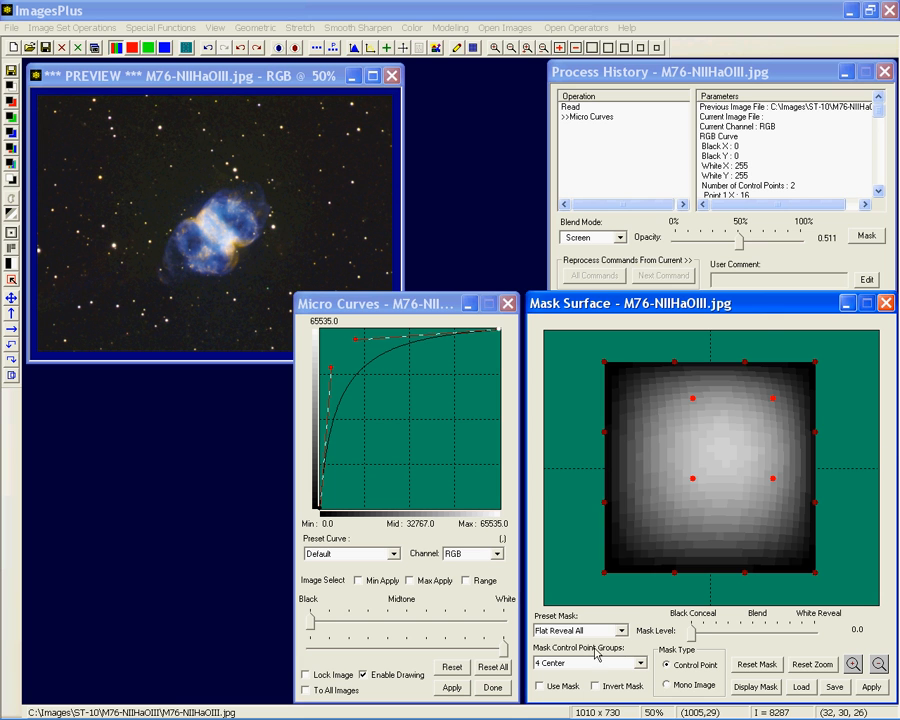
{"action": "left_click", "coordinate": [640, 663]}
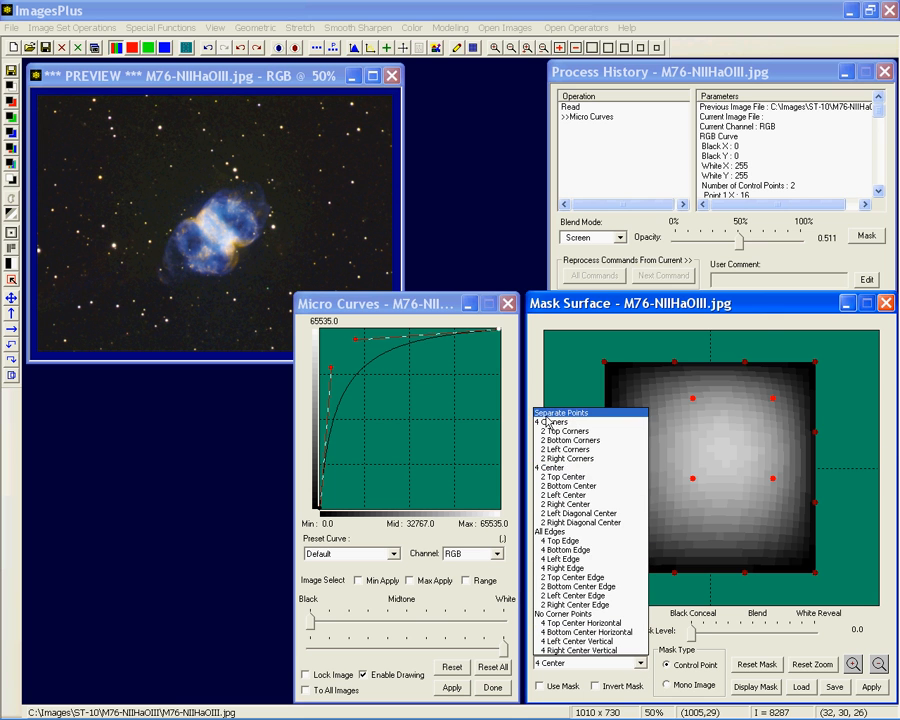
{"action": "left_click", "coordinate": [560, 414]}
{"action": "mouse_move", "coordinate": [815, 362]}
{"action": "left_mouse_down"}
{"action": "mouse_move", "coordinate": [807, 367]}
{"action": "mouse_move", "coordinate": [806, 346]}
{"action": "mouse_move", "coordinate": [832, 350]}
{"action": "mouse_move", "coordinate": [826, 354]}
{"action": "left_mouse_up"}
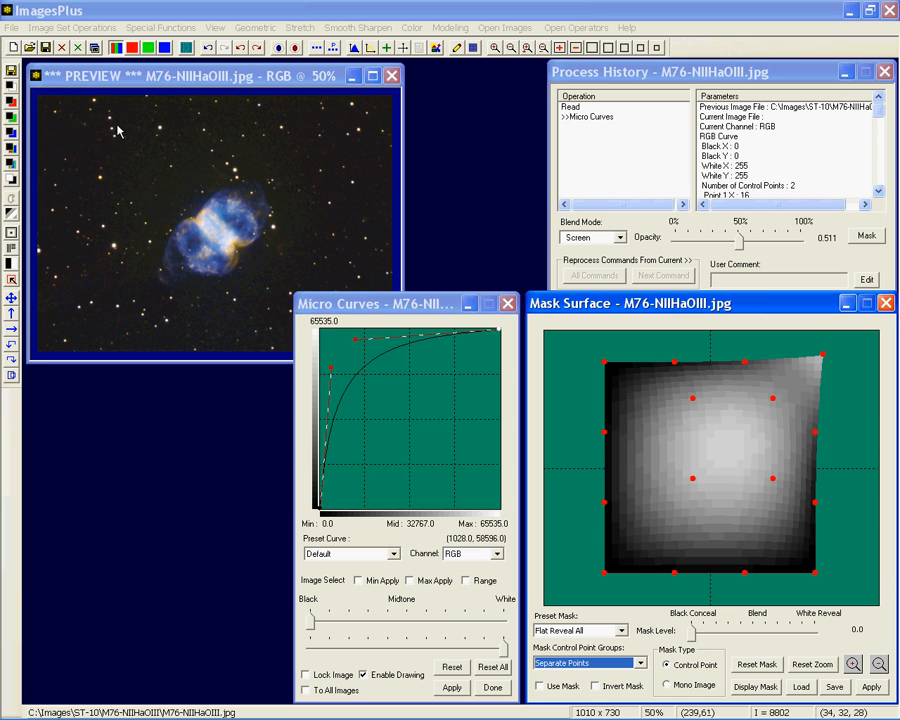
Create a grayscale luminance mask image from the nebula preview and show it at 50% zoom.
{"action": "left_click", "coordinate": [90, 72]}
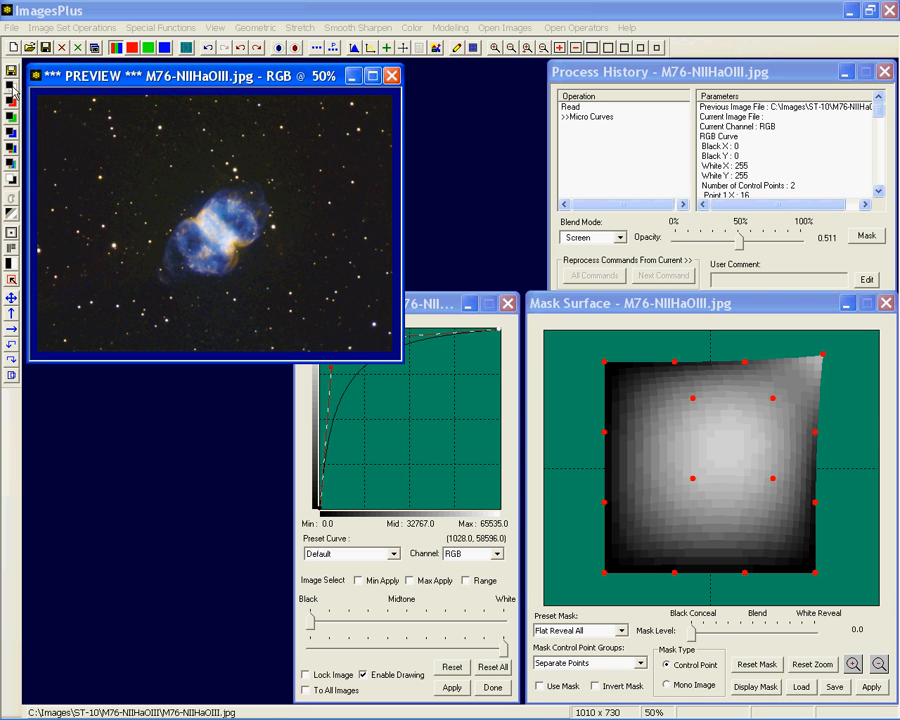
{"action": "left_click", "coordinate": [13, 88]}
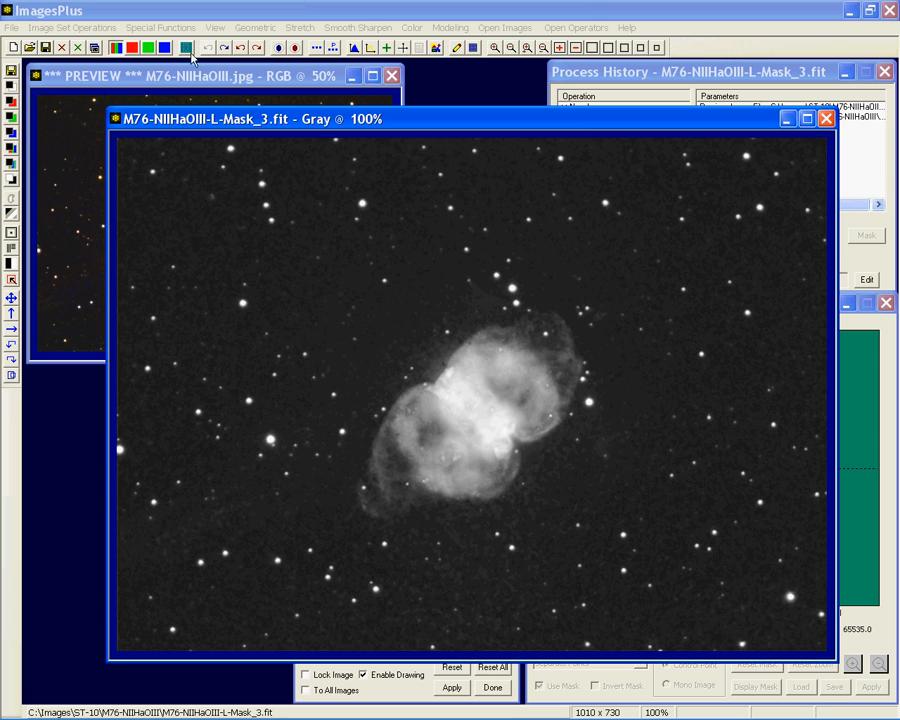
{"action": "left_click", "coordinate": [658, 48]}
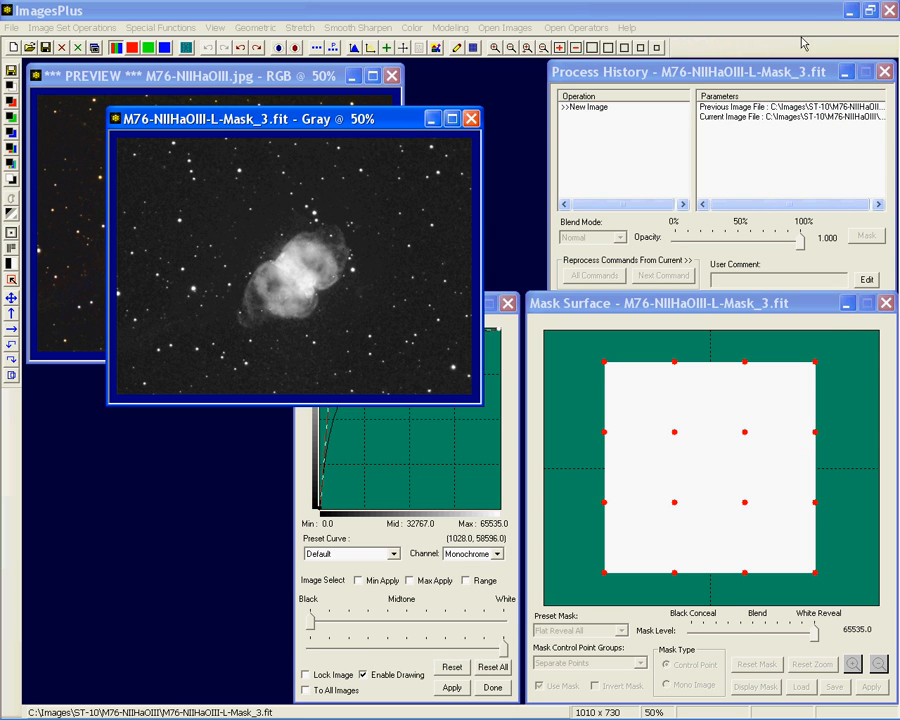
Save the luminance mask as M76-NIIHaOIII-L-Mask_3, replacing the existing FIT file, with 16 Bit Integer and Lossless options, and close it.
{"action": "left_click", "coordinate": [12, 70]}
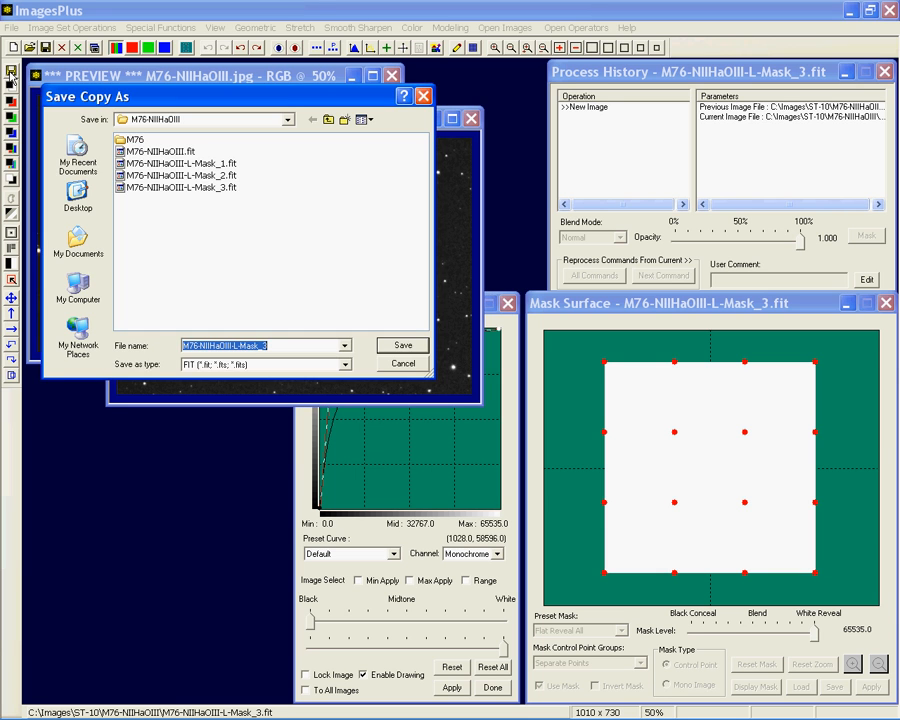
{"action": "left_click", "coordinate": [404, 345]}
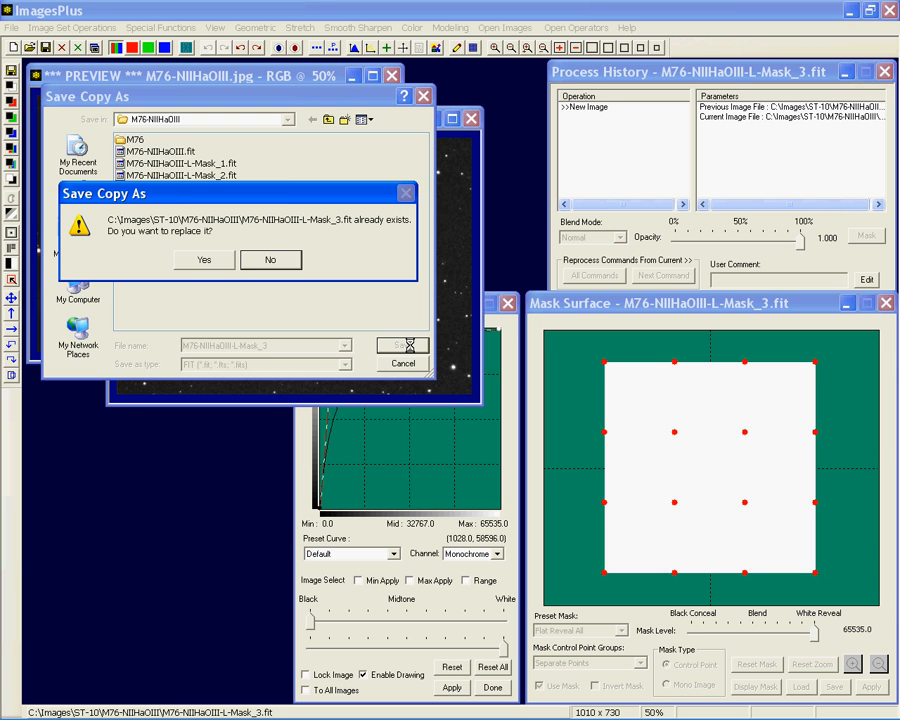
{"action": "left_click", "coordinate": [206, 262]}
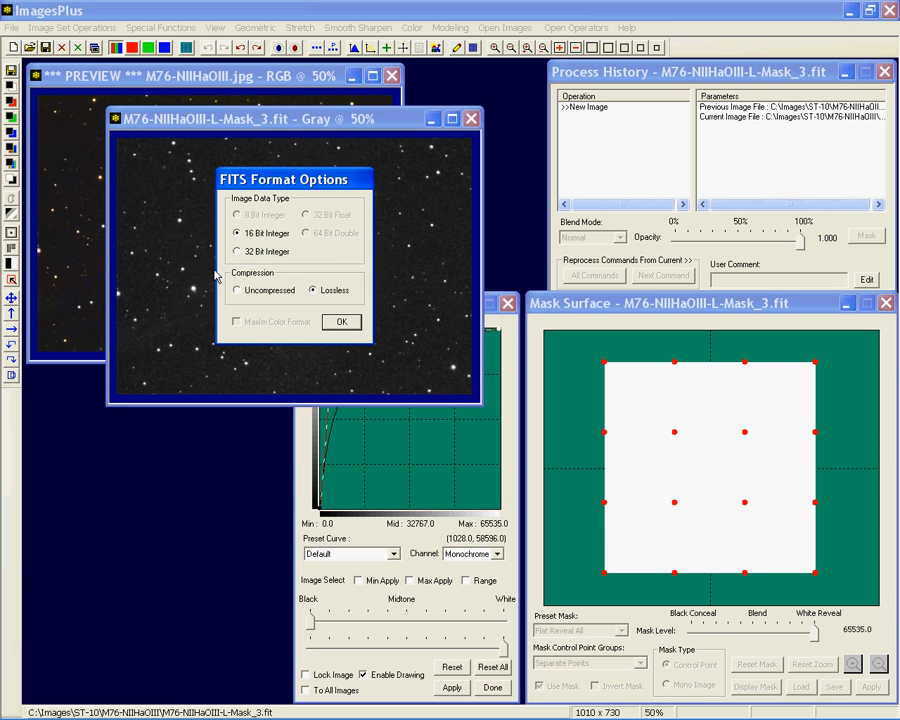
{"action": "left_click", "coordinate": [341, 322]}
{"action": "left_click", "coordinate": [471, 118]}
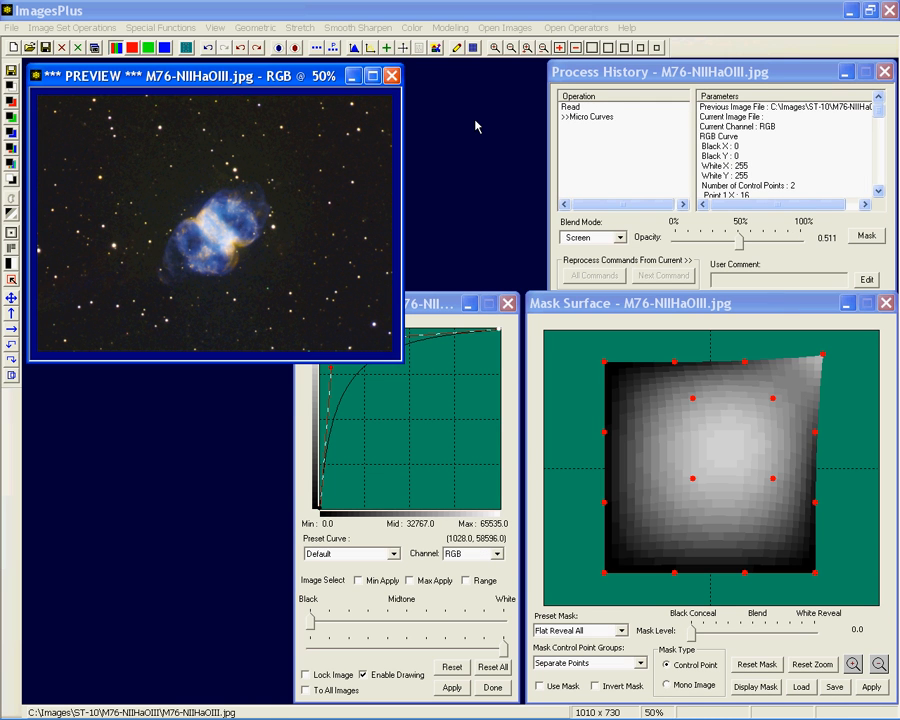
Load M76-NIIHaOIII-L-Mask_3.fit as the Micro Curves mask and display that mask in its own image window.
{"action": "right_click", "coordinate": [716, 486]}
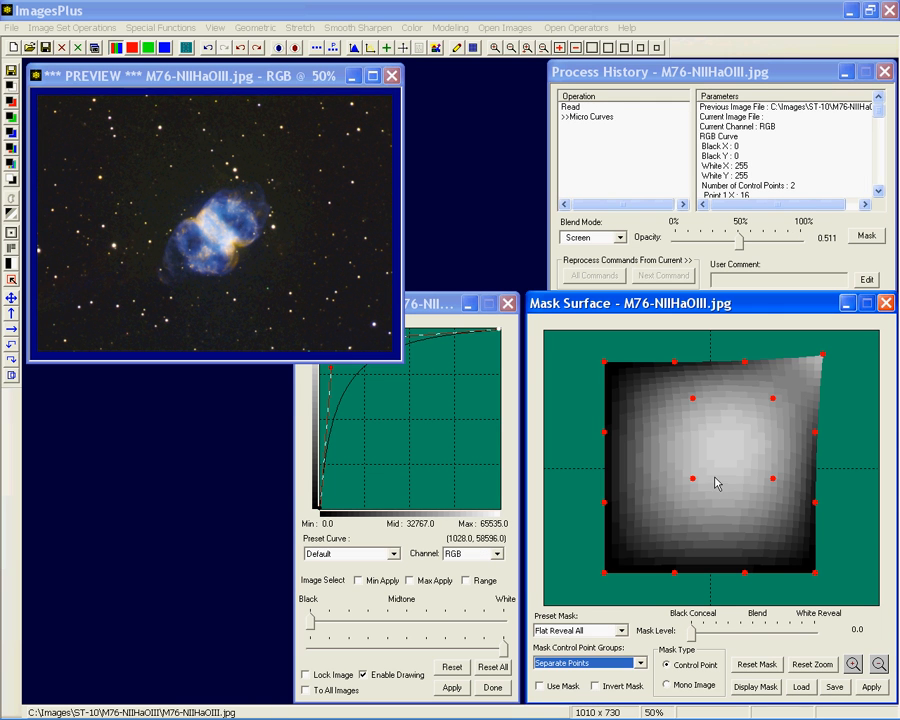
{"action": "left_click", "coordinate": [748, 499]}
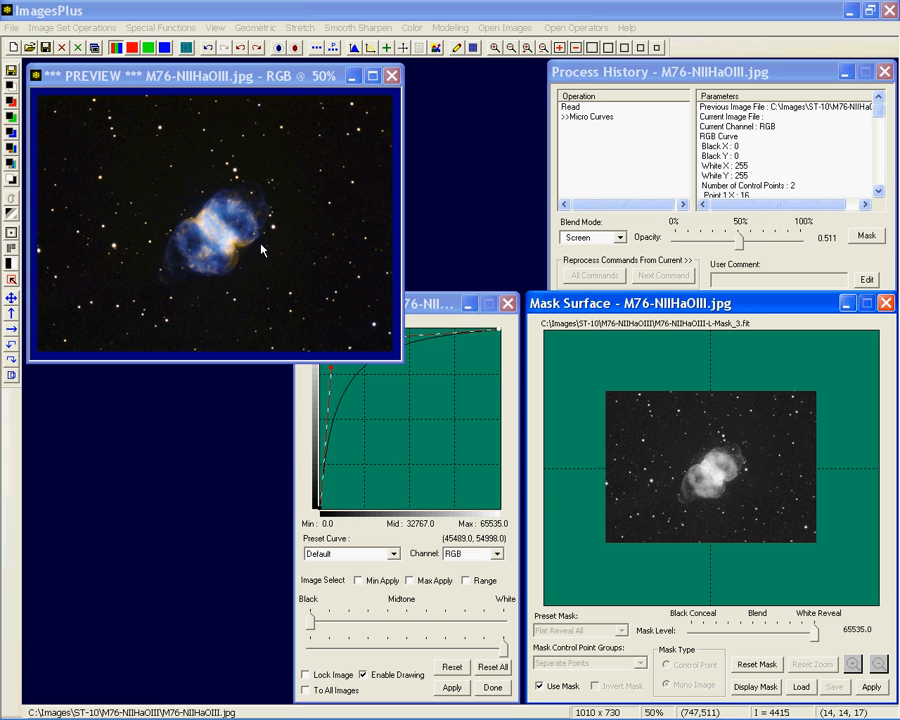
{"action": "left_click", "coordinate": [436, 309]}
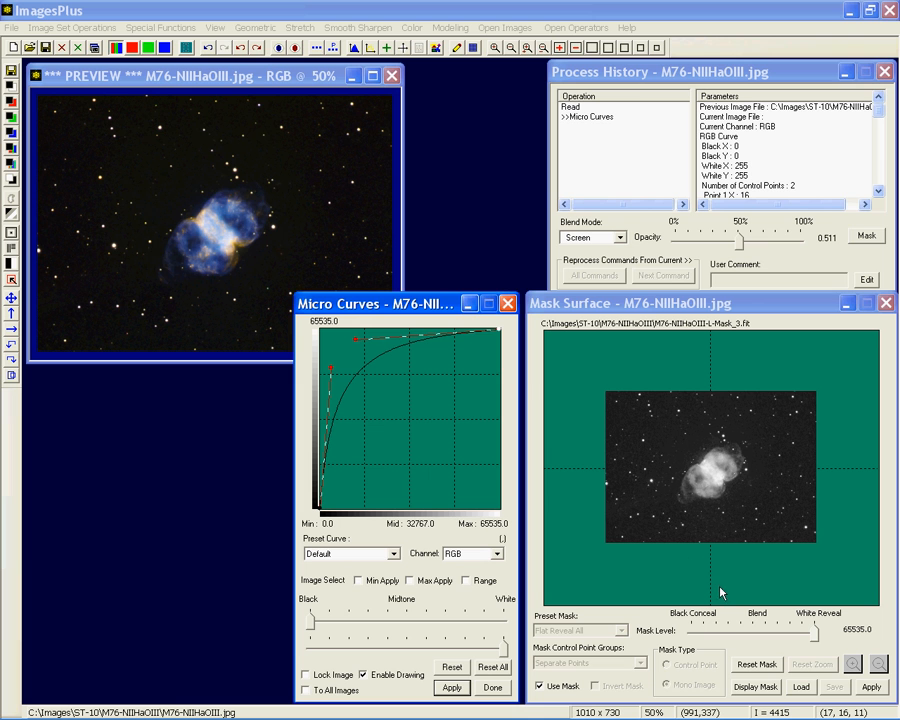
{"action": "left_click", "coordinate": [756, 687]}
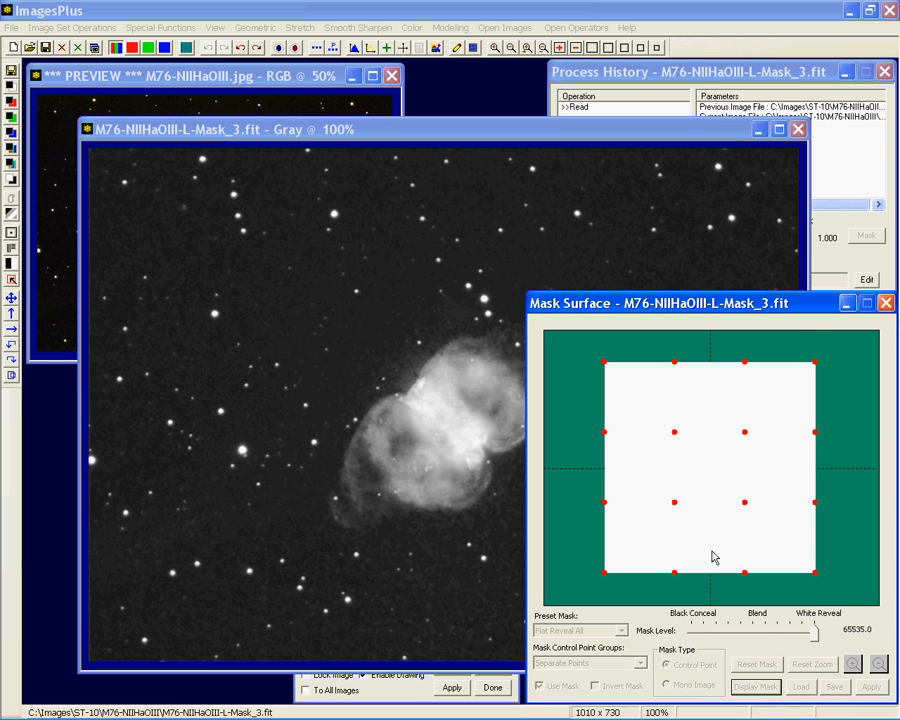
Show the mask image at 50% zoom and set a local Fill With Intensity Value effect with intensity 0 and effect size 7 x 7.
{"action": "left_click", "coordinate": [657, 48]}
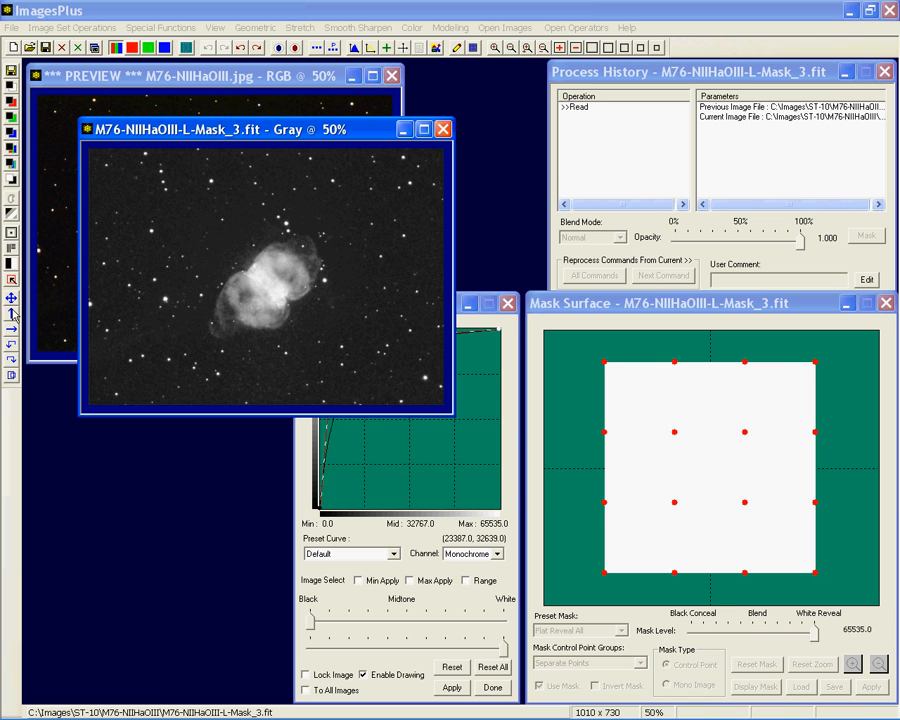
{"action": "left_click", "coordinate": [12, 281]}
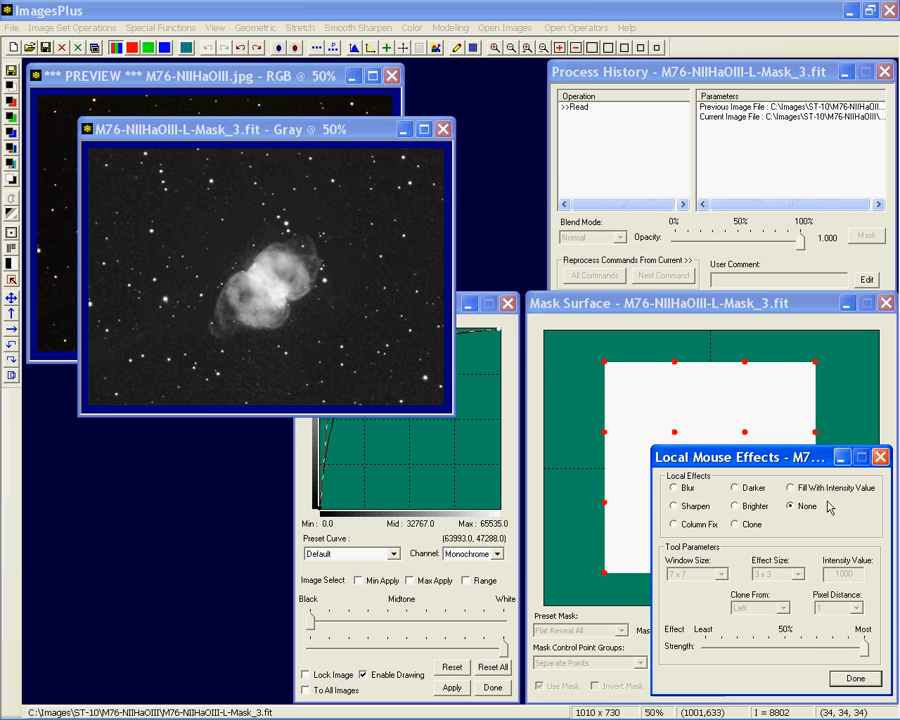
{"action": "left_click", "coordinate": [796, 488]}
{"action": "double_click", "coordinate": [836, 573]}
{"action": "type", "text": "0"}
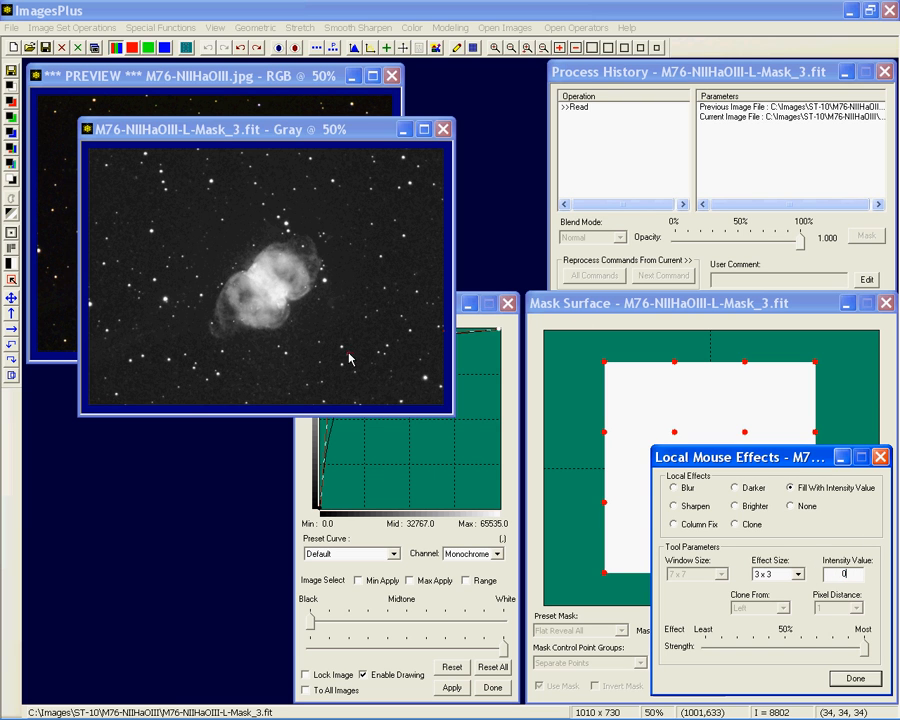
{"action": "left_click", "coordinate": [790, 574]}
{"action": "left_click", "coordinate": [767, 606]}
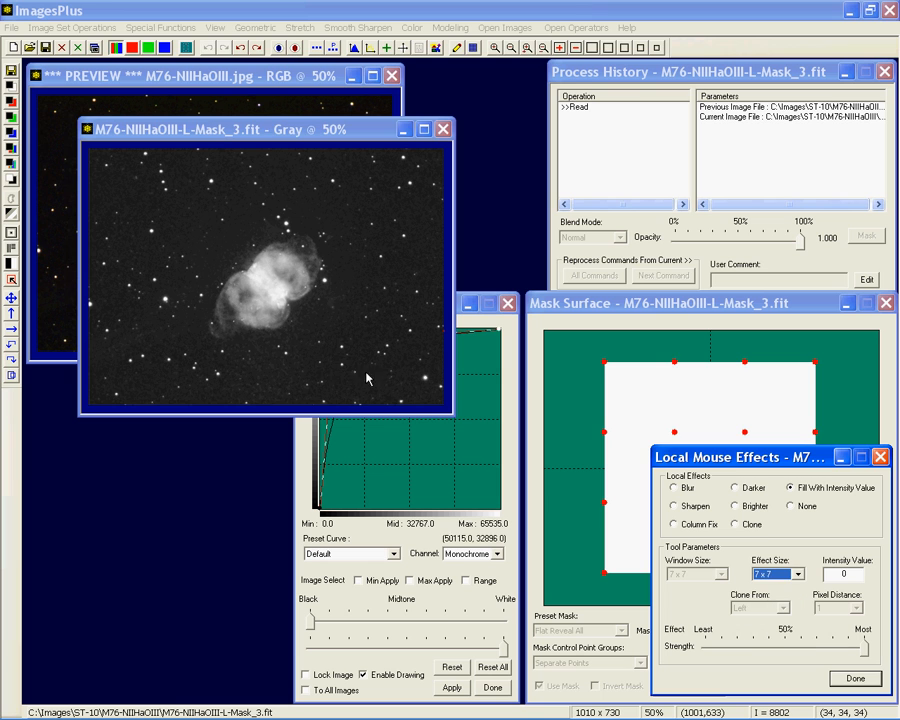
Paint the fill over the small star below and to the right of the nebula in the mask image to black it out.
{"action": "left_click", "coordinate": [343, 350]}
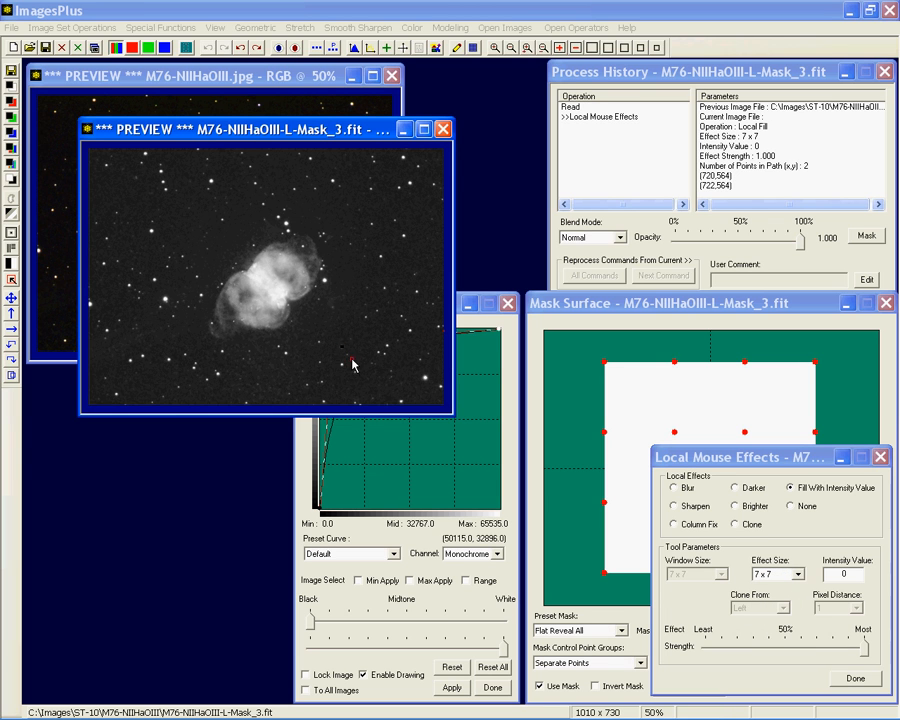
{"action": "left_click", "coordinate": [380, 351]}
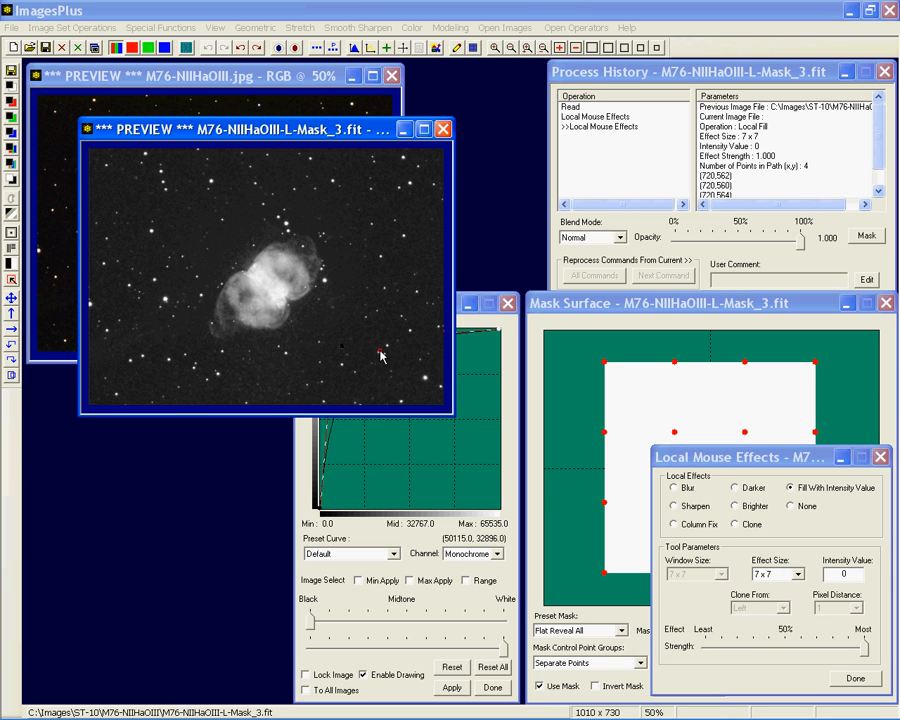
{"action": "left_click", "coordinate": [344, 352]}
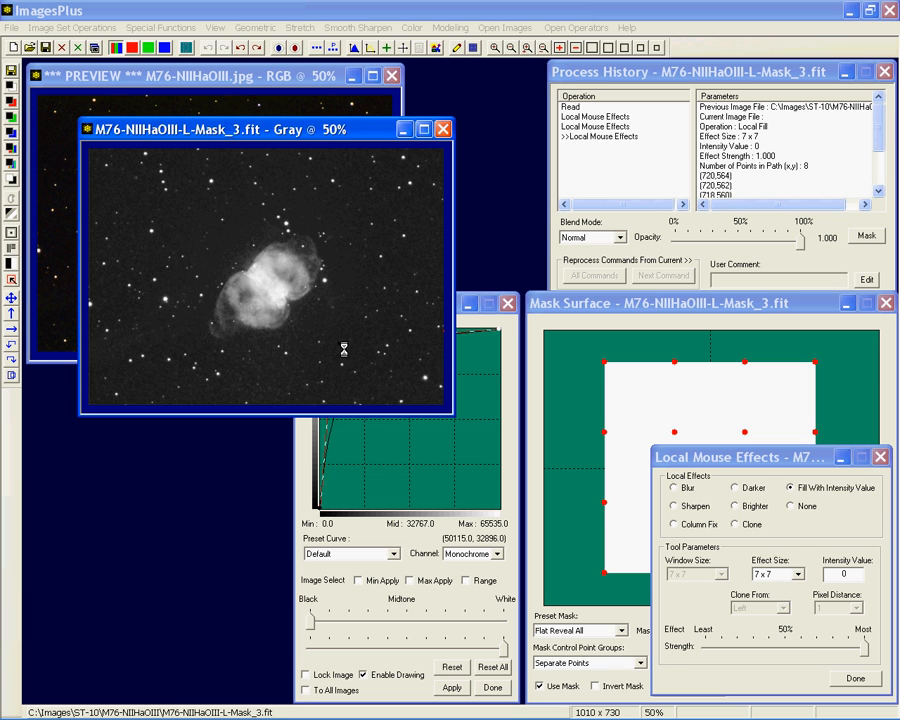
{"action": "left_click", "coordinate": [346, 353]}
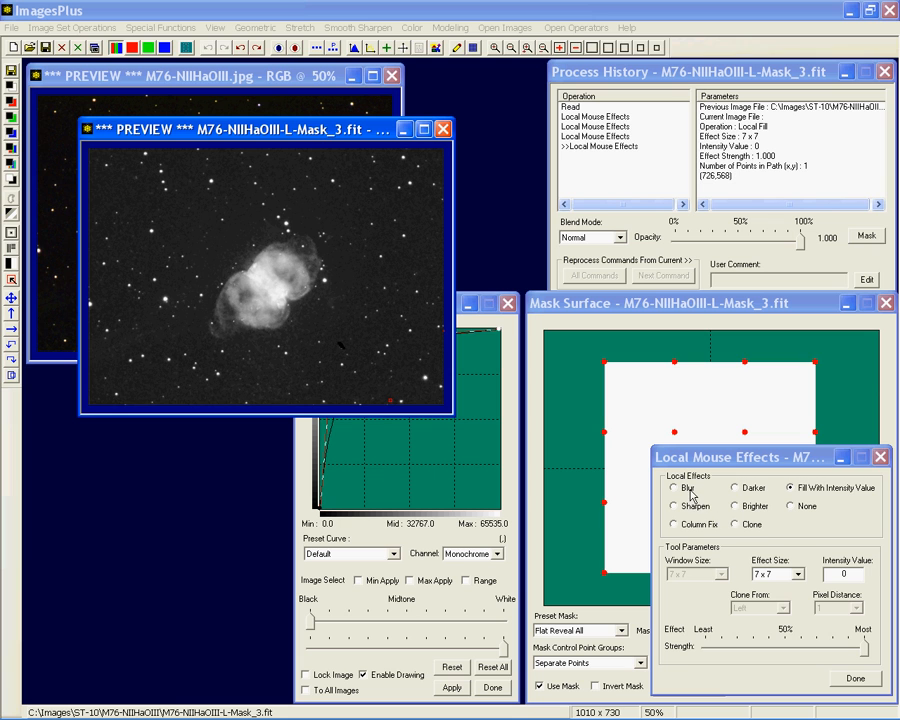
{"action": "left_click", "coordinate": [337, 357]}
{"action": "left_click", "coordinate": [251, 271]}
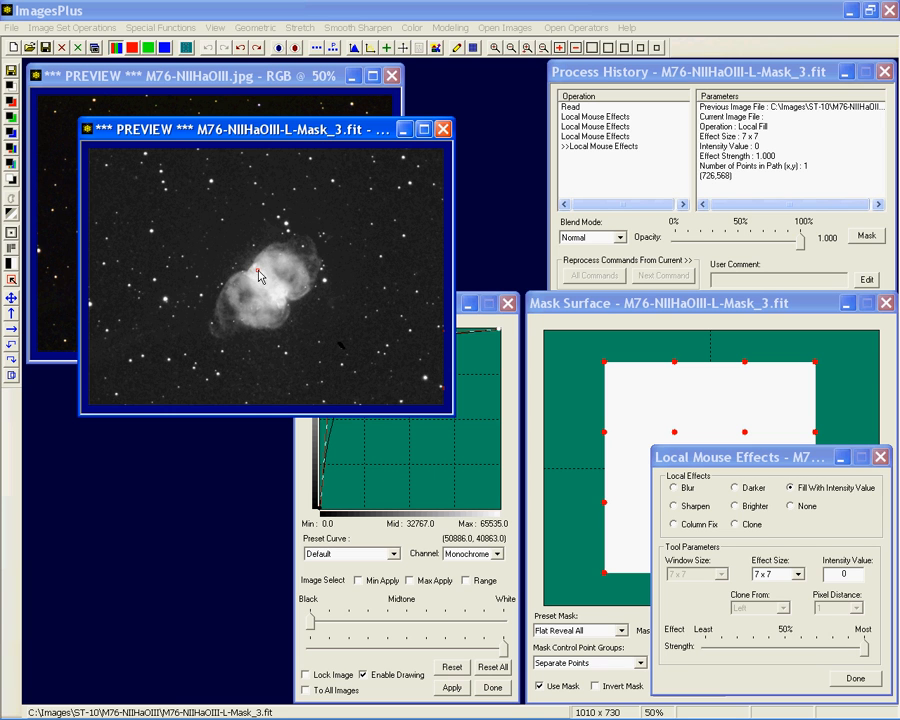
{"action": "left_click", "coordinate": [435, 350]}
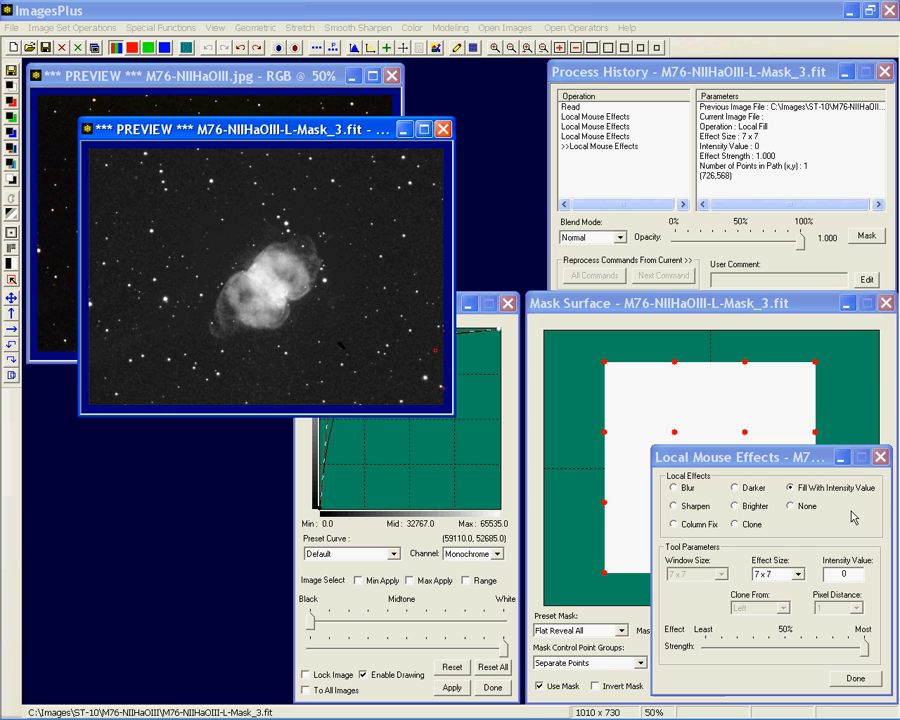
Darken a band across the nebula's bright center in the mask using the Darker effect at intensity 5000, and close the local effects.
{"action": "left_click", "coordinate": [740, 489]}
{"action": "left_click_drag", "start_coordinate": [860, 576], "coordinate": [820, 579]}
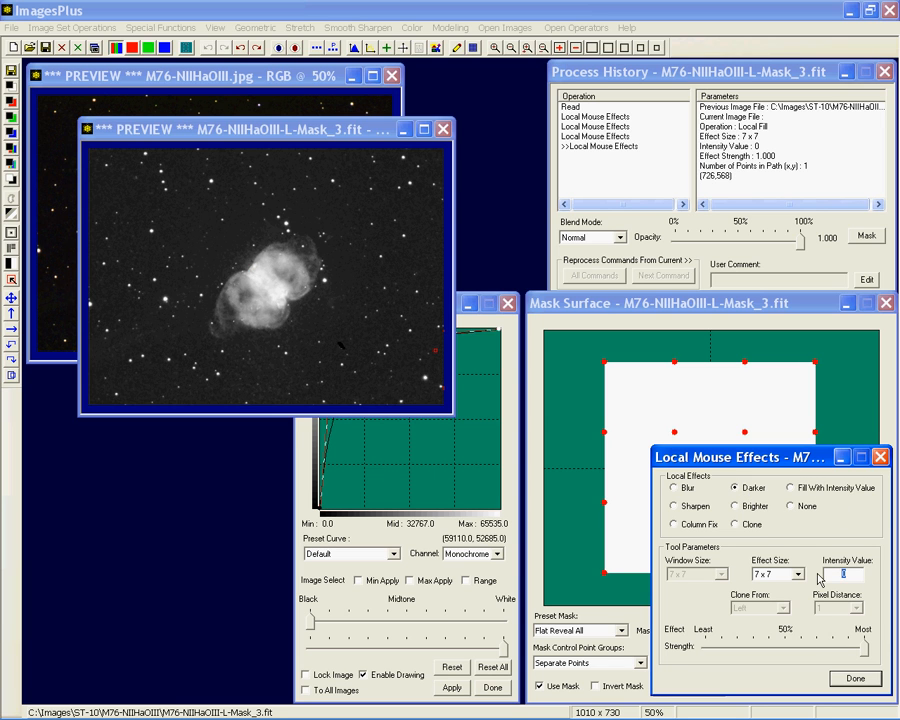
{"action": "type", "text": "1"}
{"action": "mouse_move", "coordinate": [203, 293]}
{"action": "left_mouse_down"}
{"action": "mouse_move", "coordinate": [240, 265]}
{"action": "mouse_move", "coordinate": [282, 294]}
{"action": "left_mouse_up"}
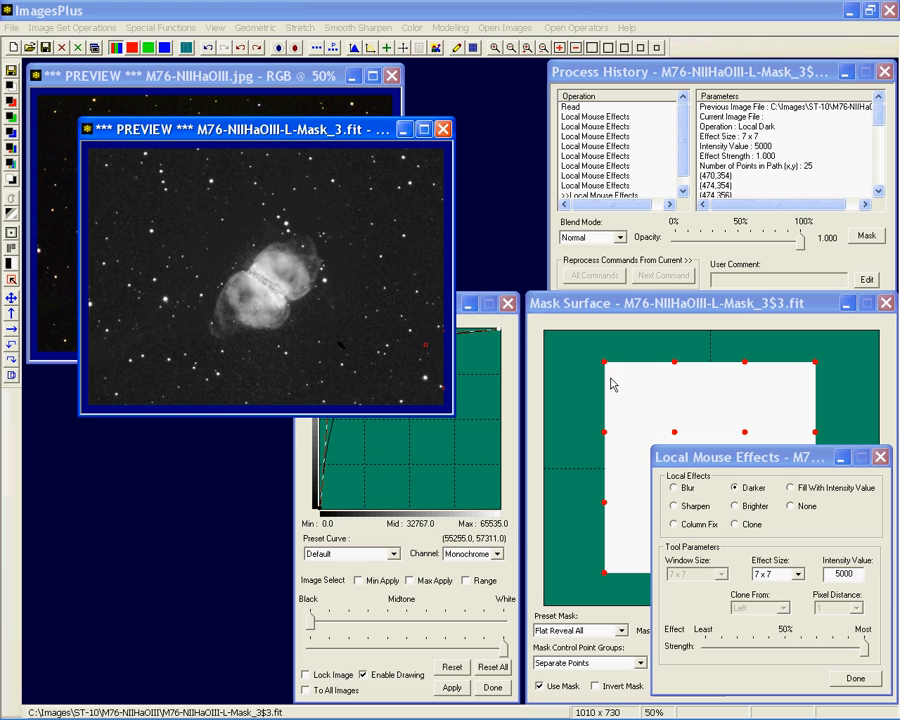
{"action": "left_click", "coordinate": [884, 453]}
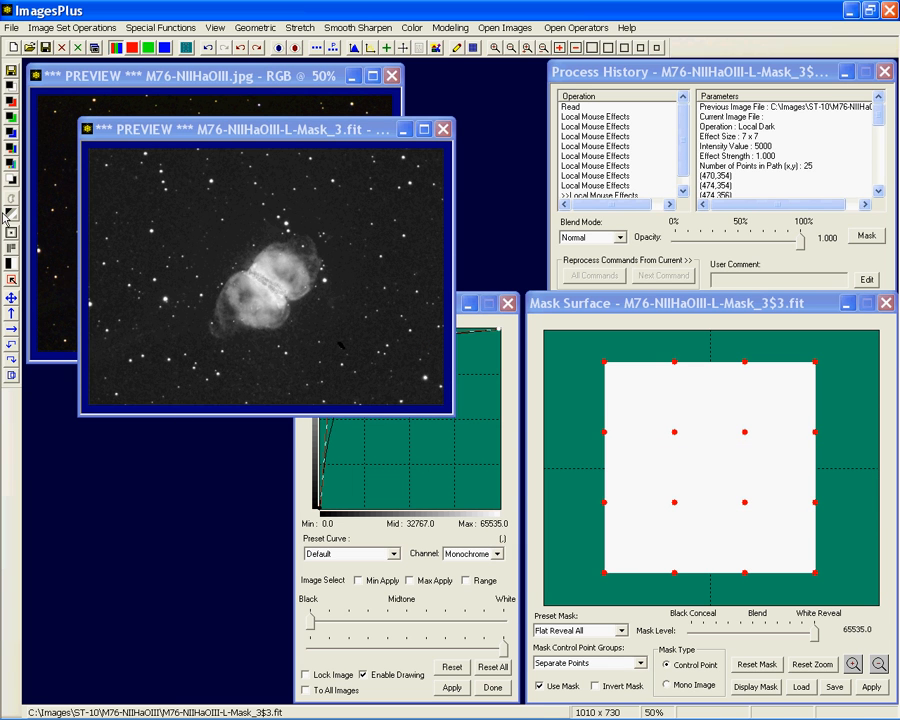
Blur the mask image with a Gaussian filter using an 11x11 window and close the smoothing dialog.
{"action": "left_click", "coordinate": [7, 166]}
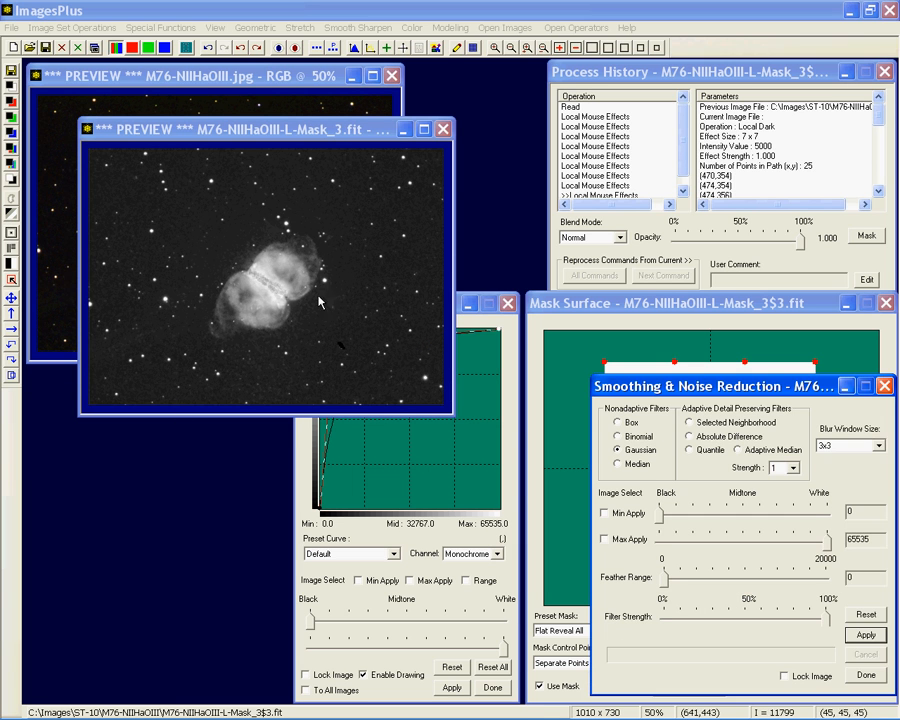
{"action": "left_click", "coordinate": [877, 446]}
{"action": "left_click", "coordinate": [859, 494]}
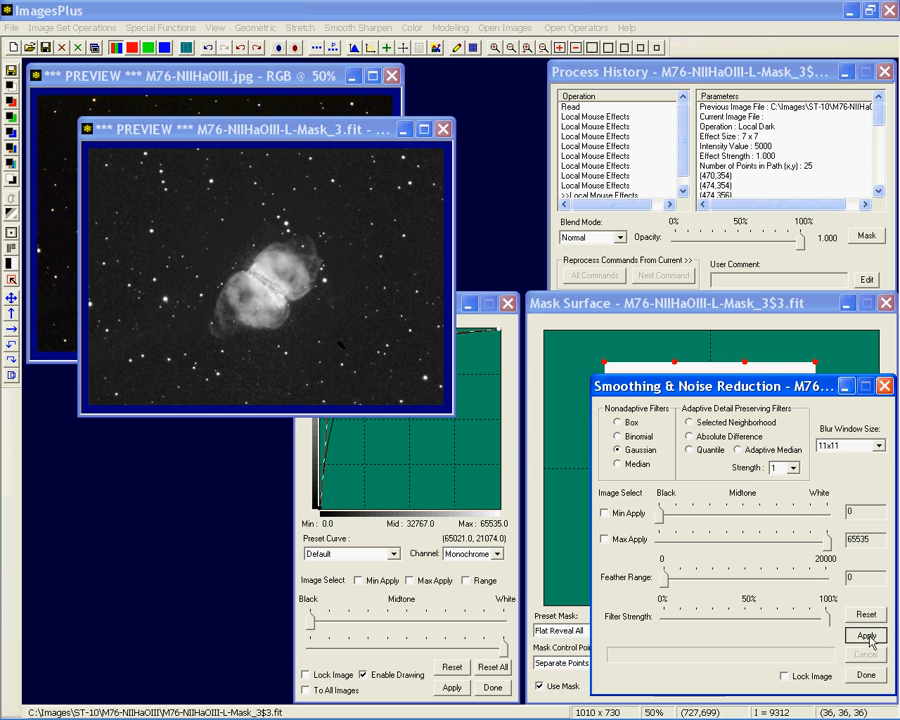
{"action": "left_click", "coordinate": [868, 636]}
{"action": "left_click", "coordinate": [884, 385]}
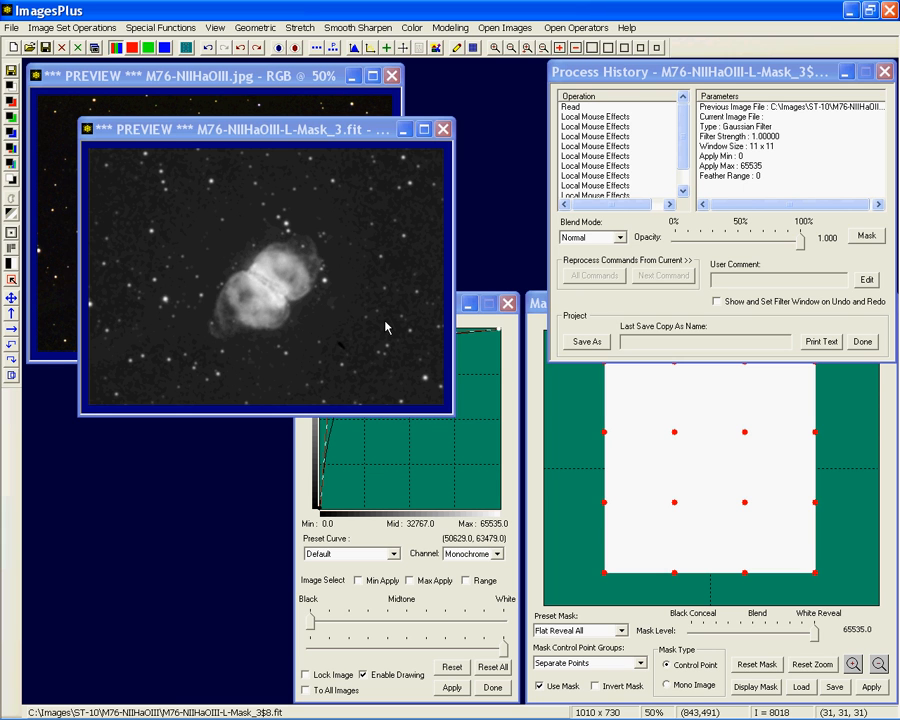
Save the edited mask over the existing M76-NIIHaOIII-L-Mask_3.fit and close its image window.
{"action": "left_click_drag", "start_coordinate": [247, 135], "coordinate": [237, 148]}
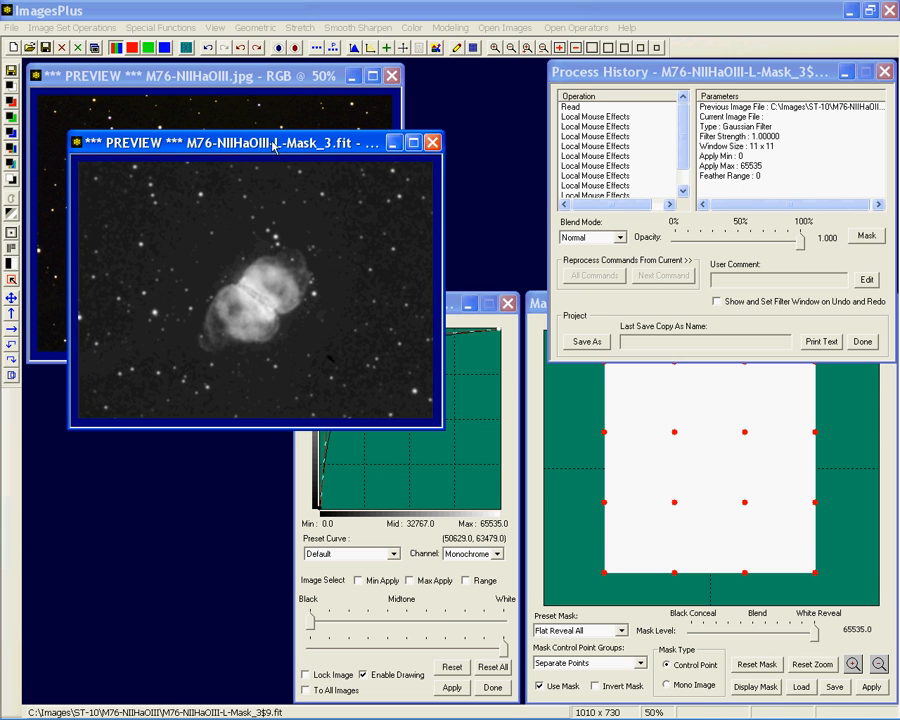
{"action": "left_click", "coordinate": [45, 47]}
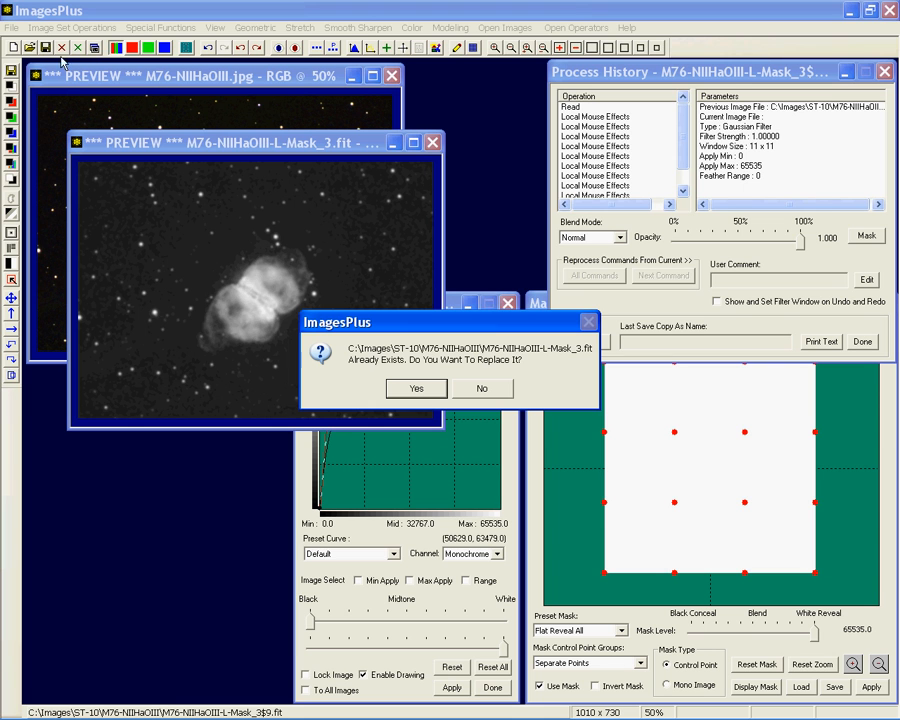
{"action": "left_click", "coordinate": [414, 391]}
{"action": "left_click", "coordinate": [433, 144]}
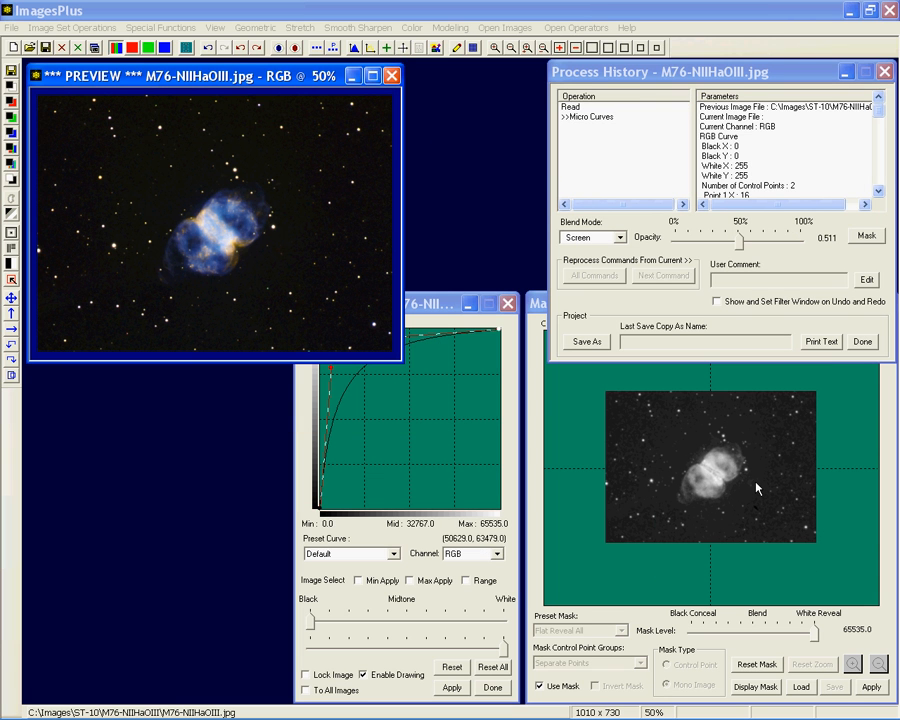
Apply the edited luminance mask to the nebula's Micro Curves operation and bring the Micro Curves window to the front.
{"action": "left_click", "coordinate": [871, 687]}
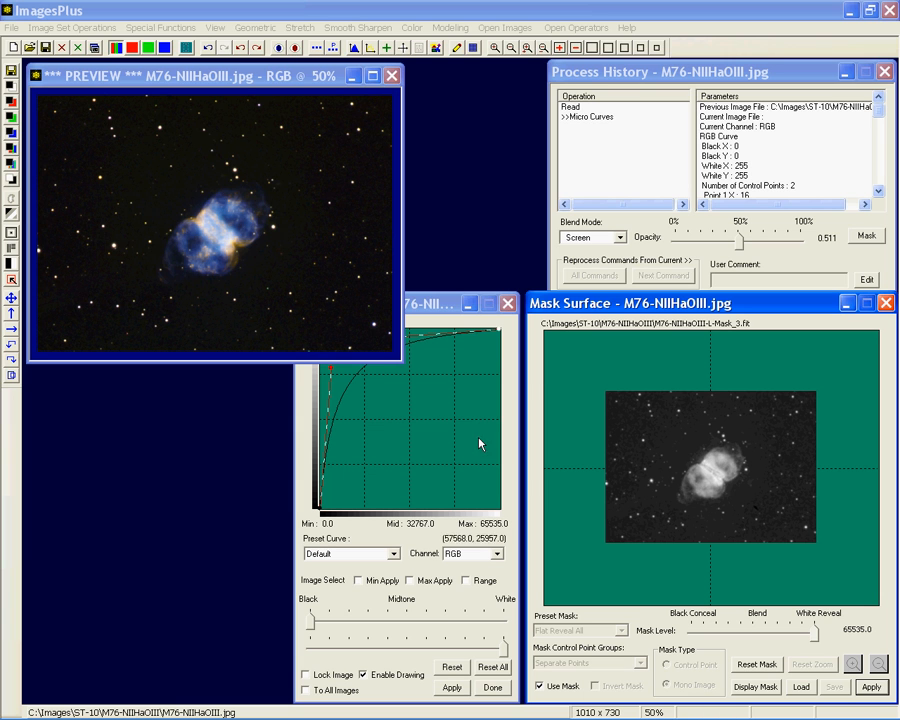
{"action": "left_click", "coordinate": [427, 306]}
{"action": "left_click", "coordinate": [545, 316]}
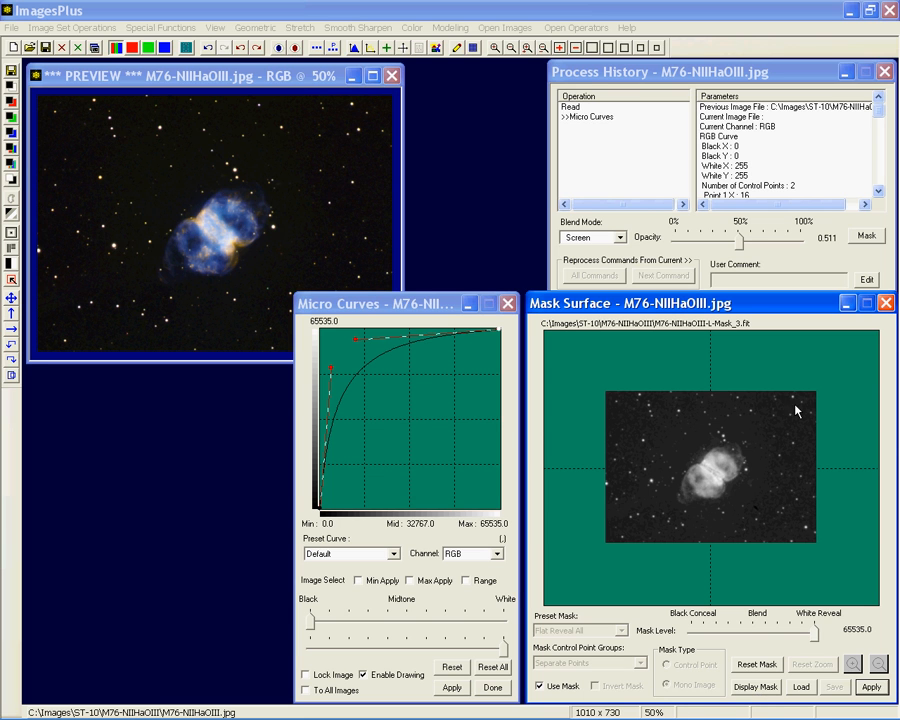
Set the Micro Curves operation's blend mode to Soft Light and its opacity to 0.135.
{"action": "left_click", "coordinate": [625, 243]}
{"action": "left_click", "coordinate": [621, 238]}
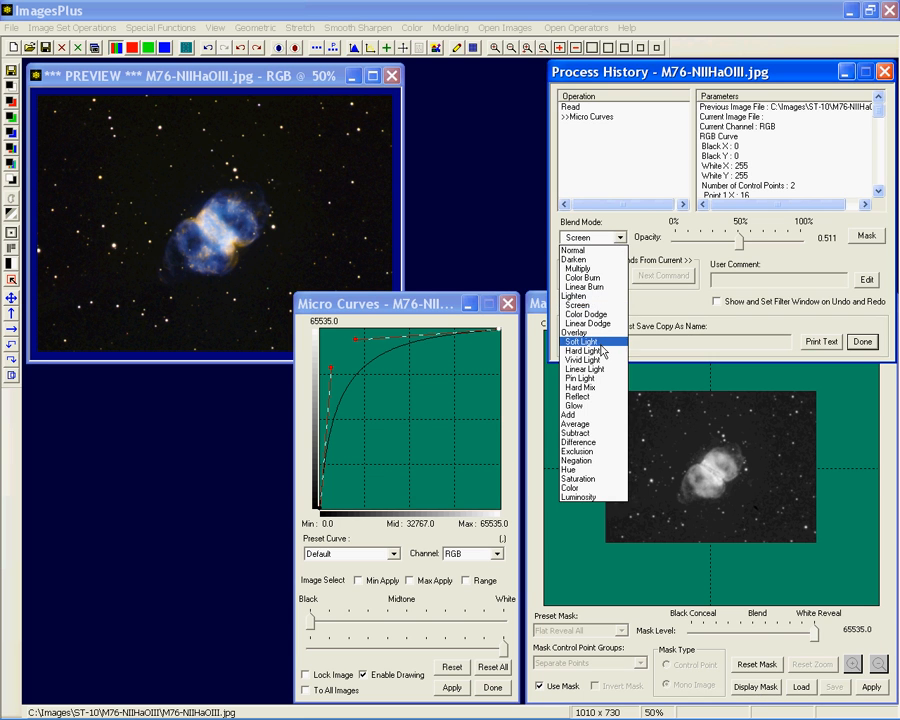
{"action": "left_click", "coordinate": [600, 342]}
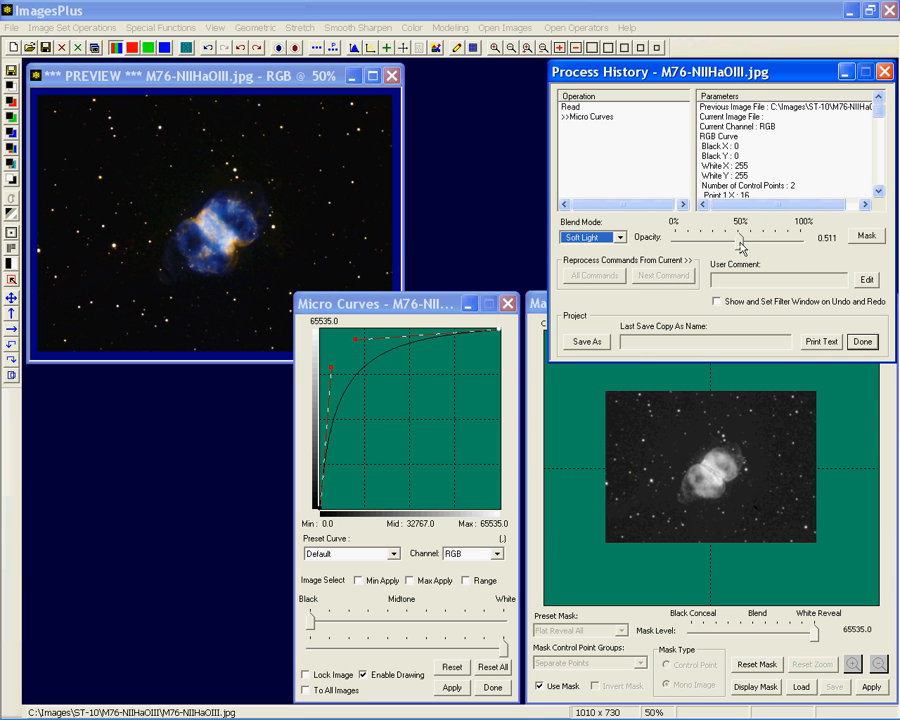
{"action": "left_click_drag", "start_coordinate": [740, 240], "coordinate": [694, 247]}
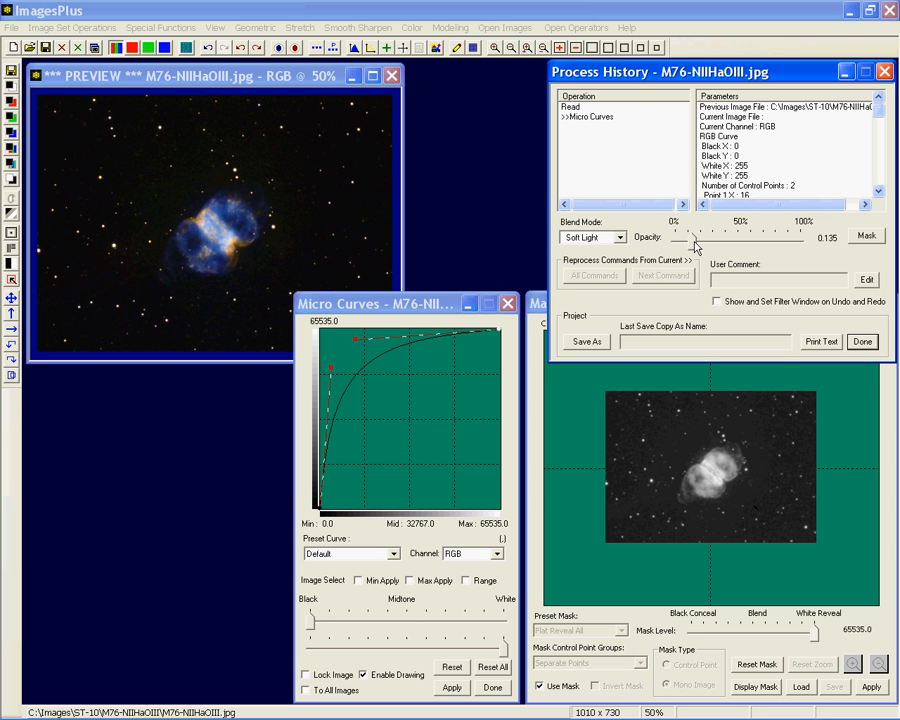
Apply Multiresolution Smooth/Sharpen to the nebula with all sliders at No Change and Fine strength, and close Micro Curves.
{"action": "left_click", "coordinate": [300, 27]}
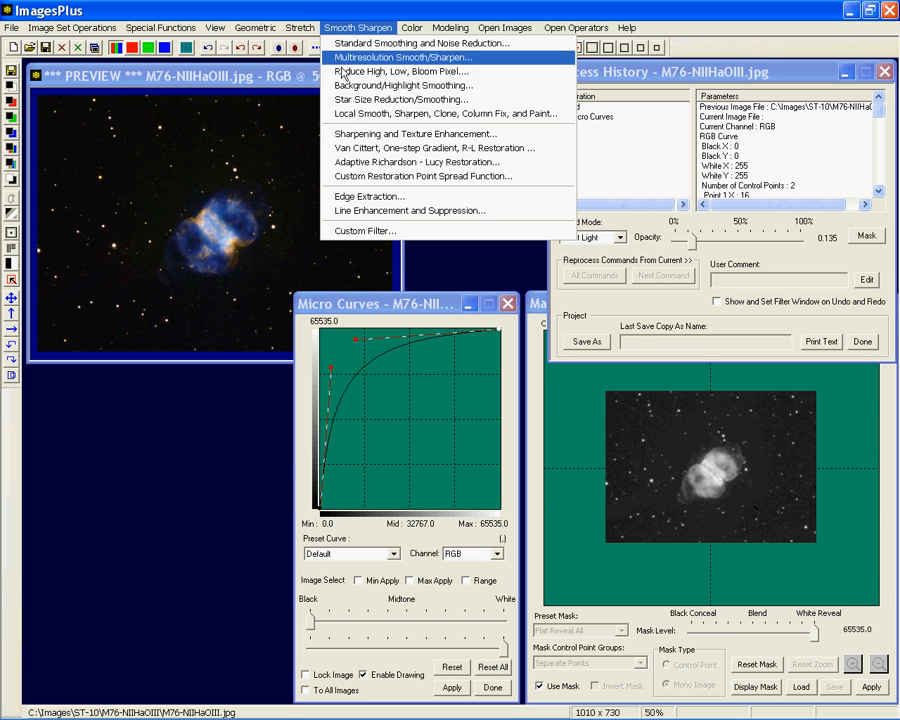
{"action": "left_click", "coordinate": [341, 57]}
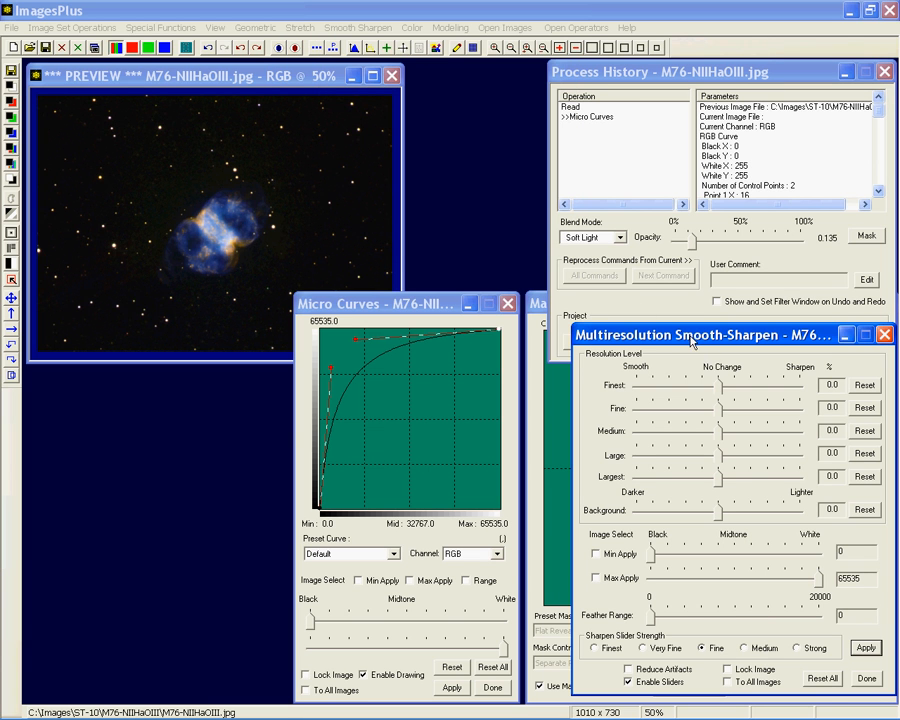
{"action": "left_click_drag", "start_coordinate": [710, 336], "coordinate": [647, 298]}
{"action": "left_click", "coordinate": [805, 610]}
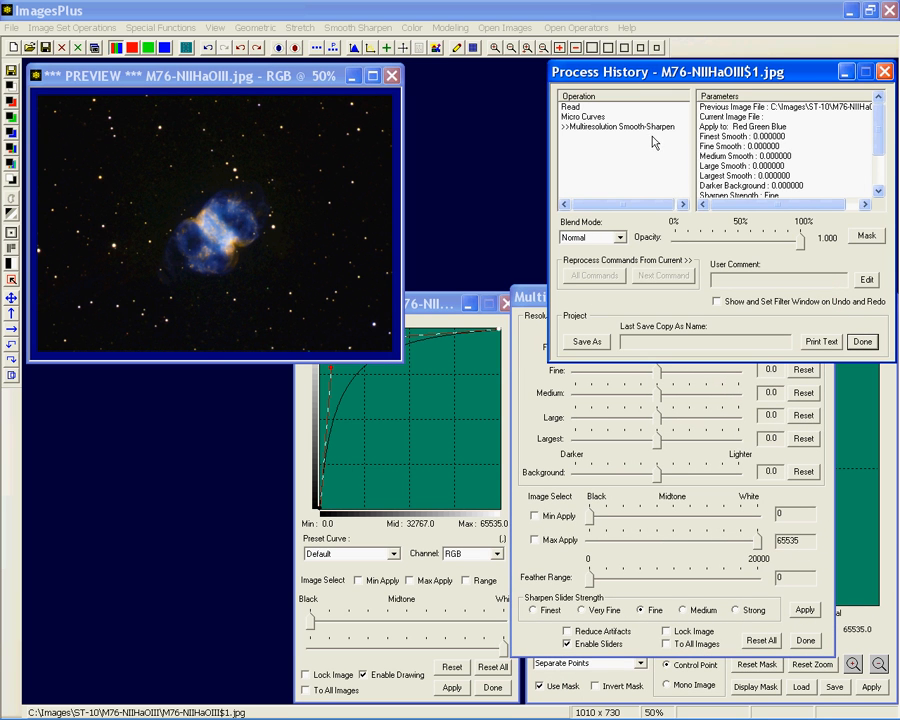
{"action": "left_click", "coordinate": [500, 300]}
{"action": "left_click_drag", "start_coordinate": [514, 301], "coordinate": [171, 304]}
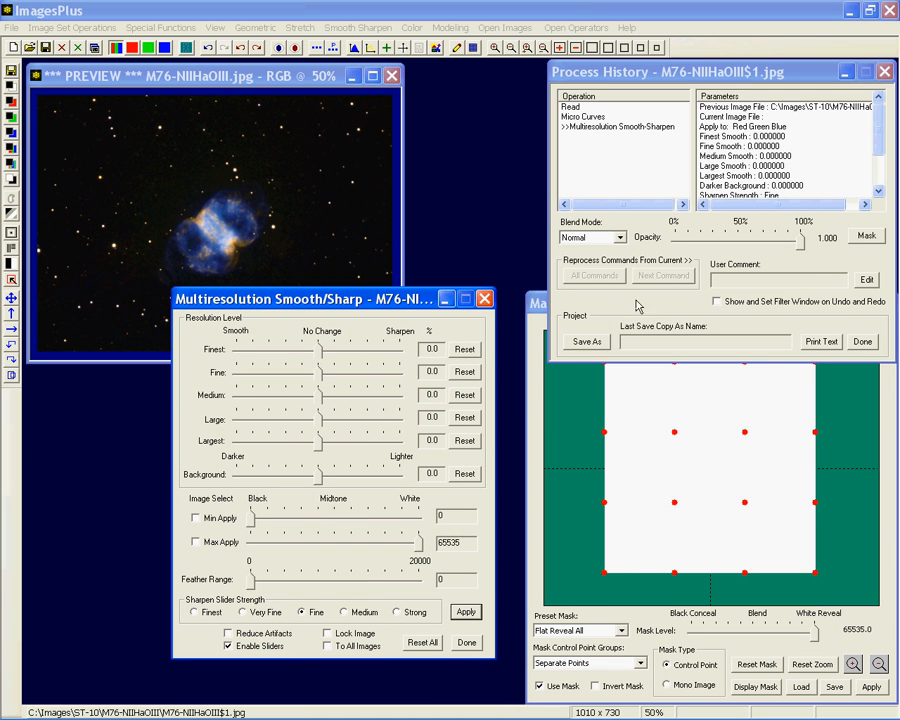